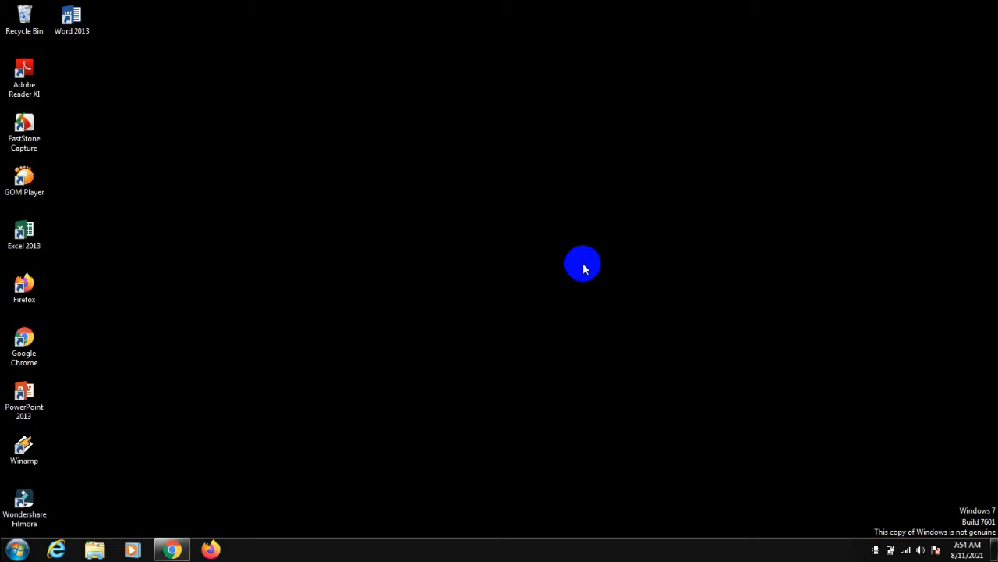
# Switch to Chrome and load the school e-learning site at elearning.sman5semarang.sch.id.
pyautogui.click(171, 550)
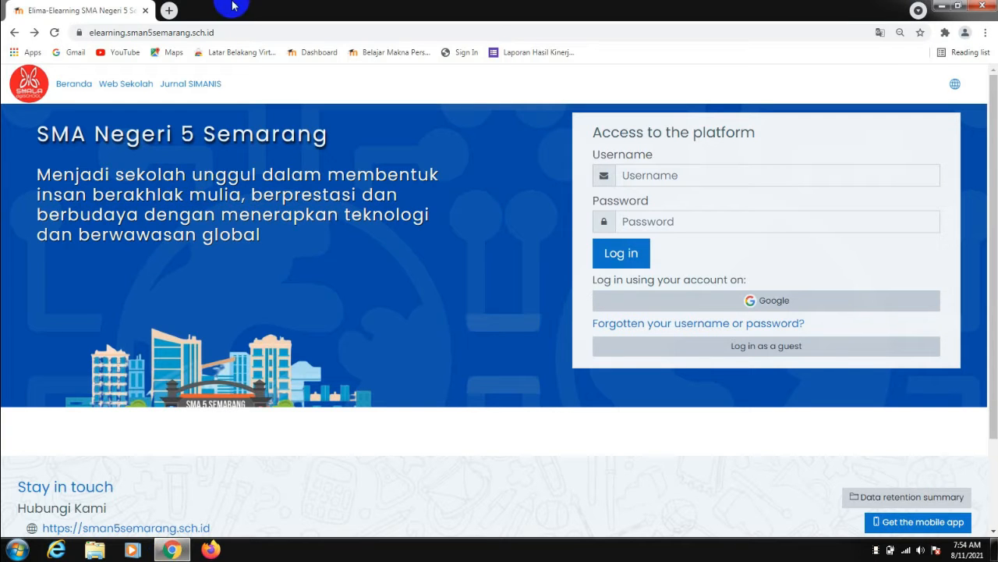
pyautogui.click(196, 32)
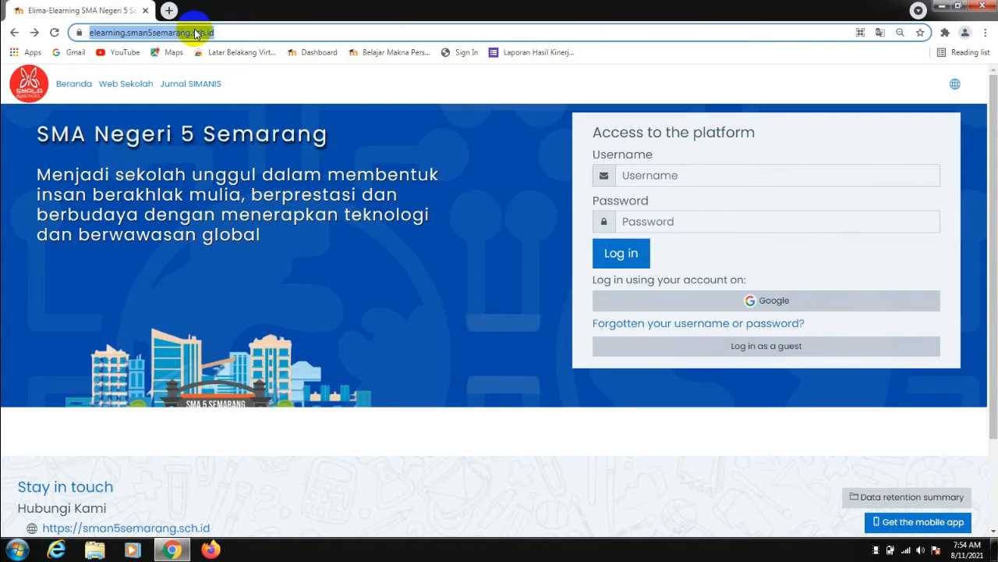
pyautogui.press('Return')
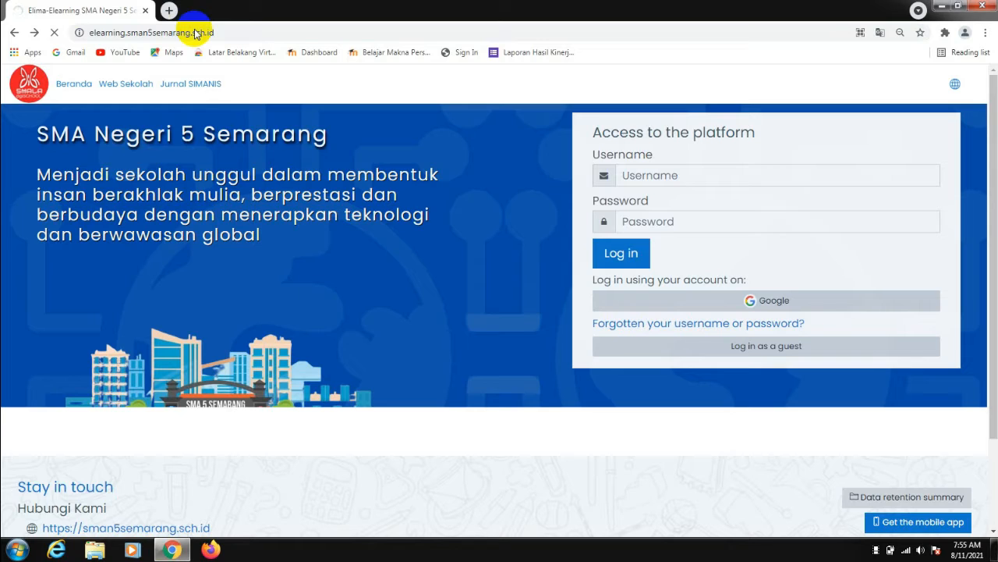
pyautogui.click(169, 11)
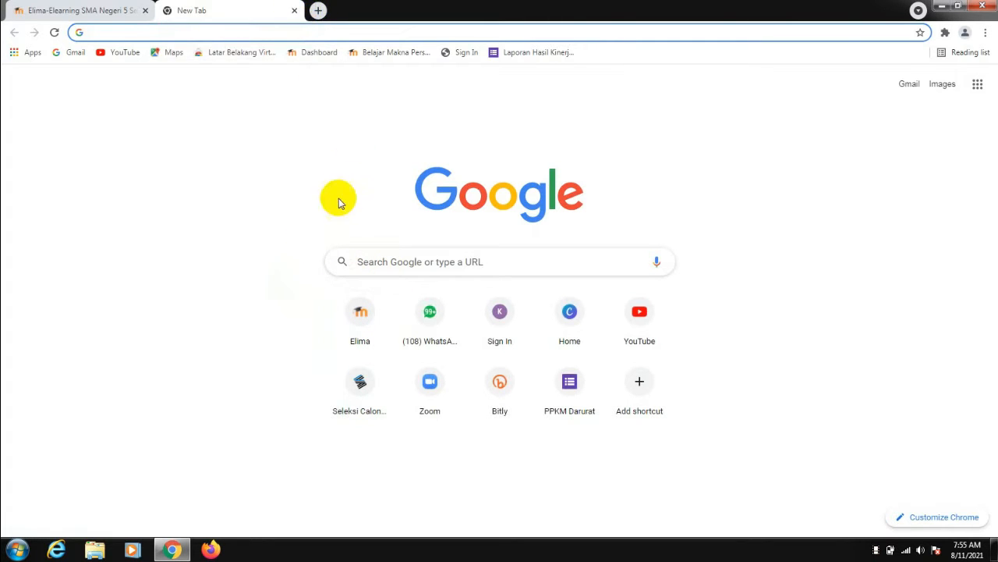
pyautogui.click(294, 10)
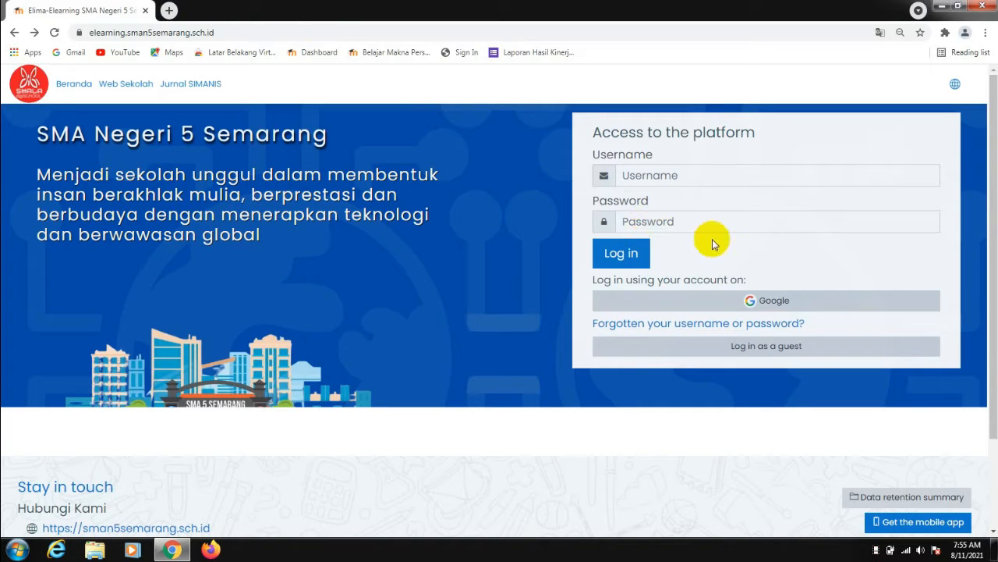
# Log in to the platform through Google with the teacher's school account, entering the account password.
pyautogui.click(743, 311)
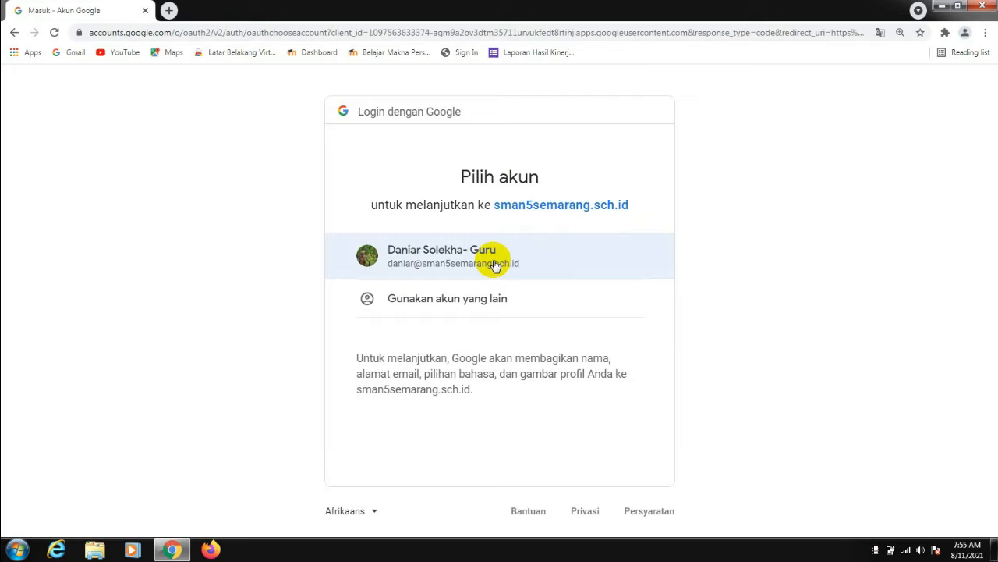
pyautogui.click(503, 262)
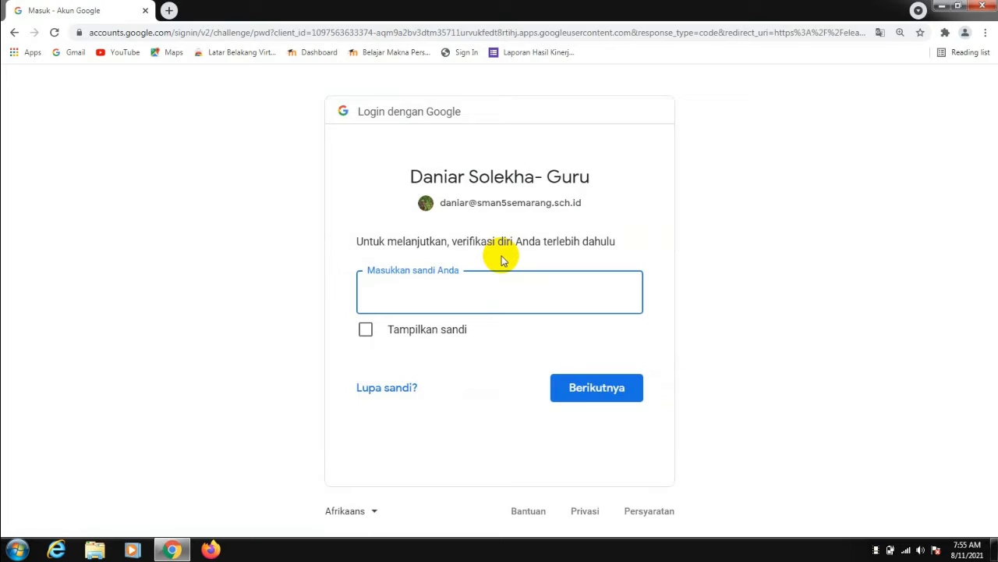
pyautogui.write('*************')
pyautogui.click(590, 386)
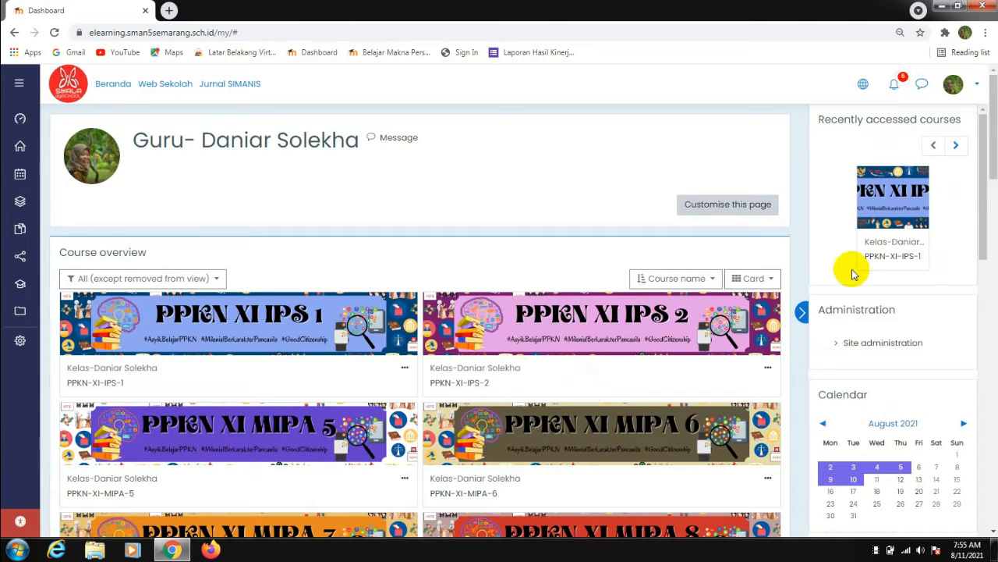
# Open the PPKN-XI-IPS-1 course from the course overview in a new browser tab and switch to it.
pyautogui.moveTo(994, 143); pyautogui.dragTo(989, 164)
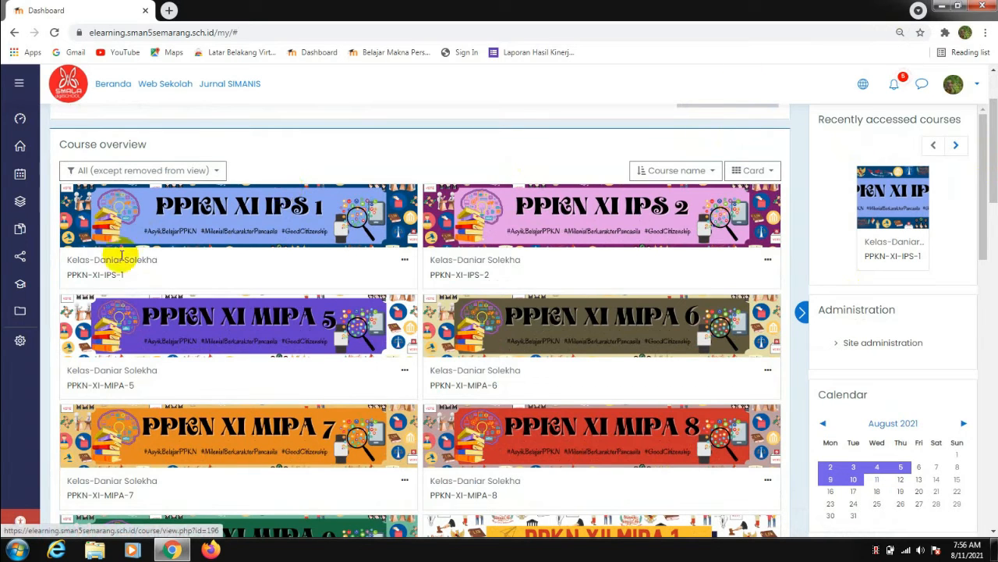
pyautogui.rightClick(111, 282)
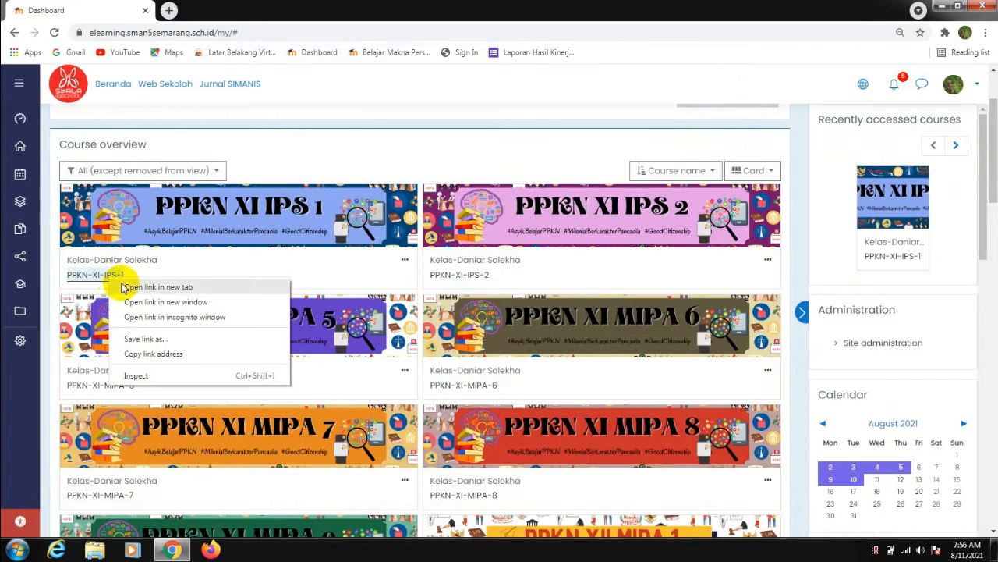
pyautogui.click(123, 287)
pyautogui.click(213, 9)
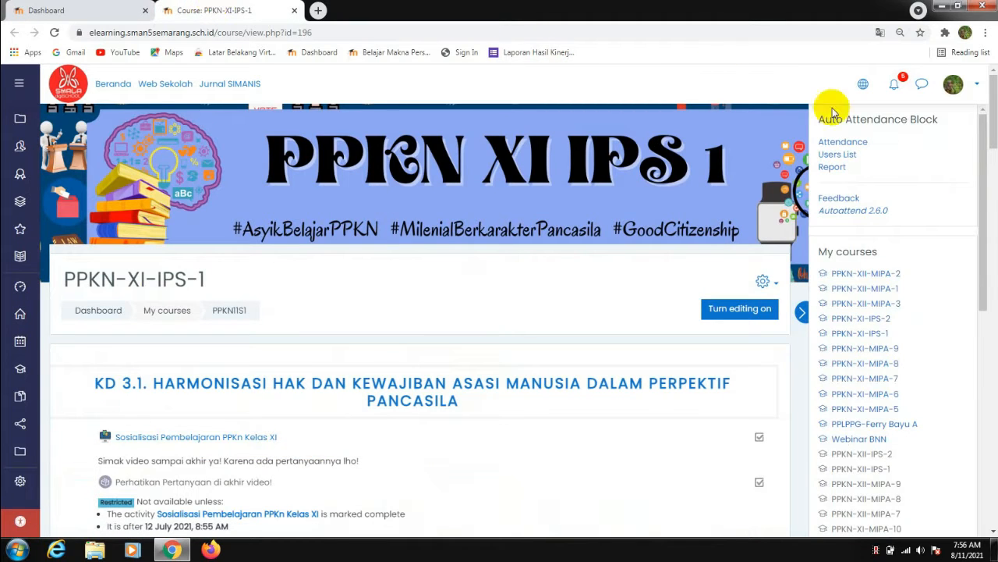
# Open the feedback activity "Perhatikan Pertanyaan di akhir video!" in the KD 3.1 section and view its overview.
pyautogui.scroll(-3, 990, 132)
pyautogui.moveTo(990, 133); pyautogui.dragTo(994, 159)
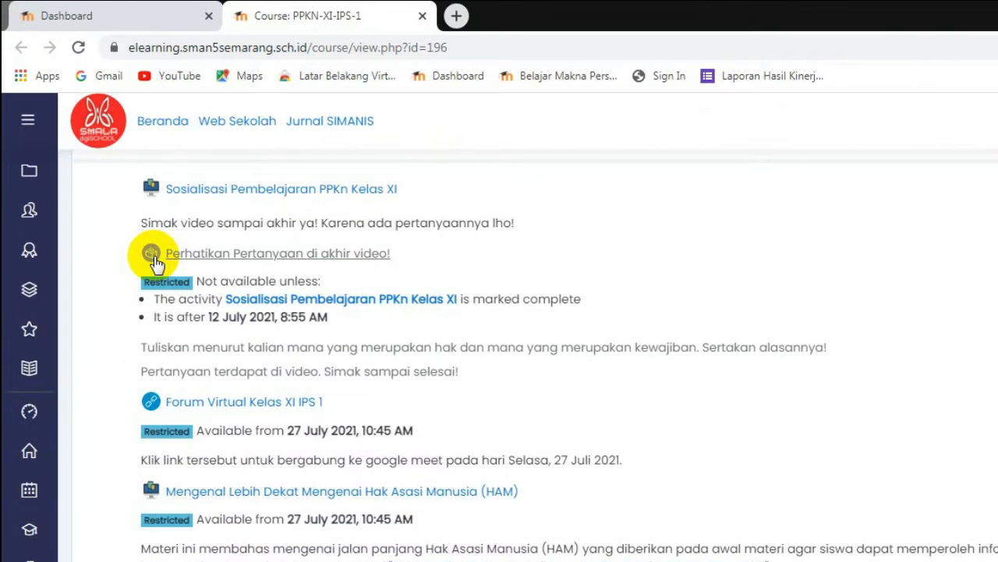
pyautogui.click(178, 256)
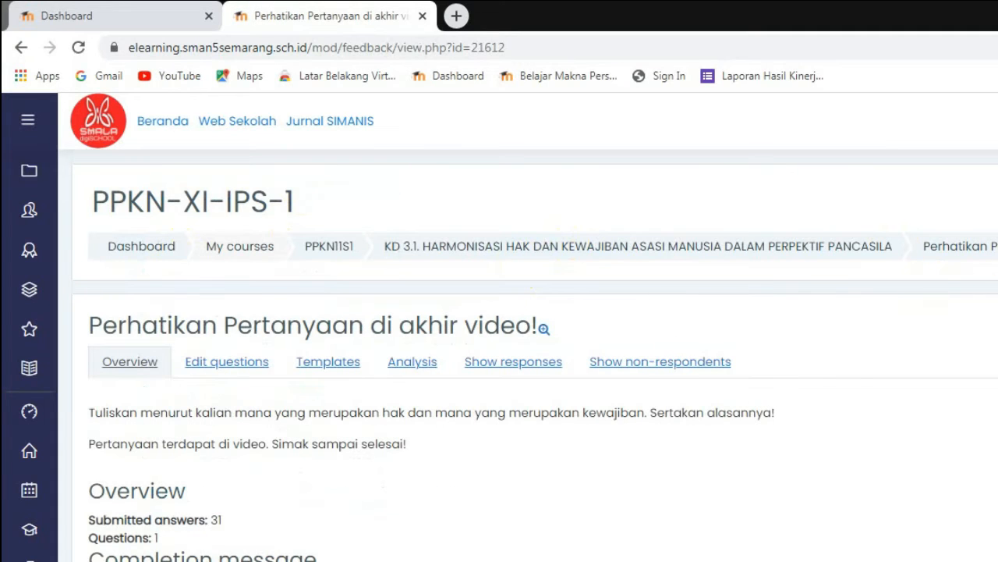
pyautogui.scroll(-1, 535, 355)
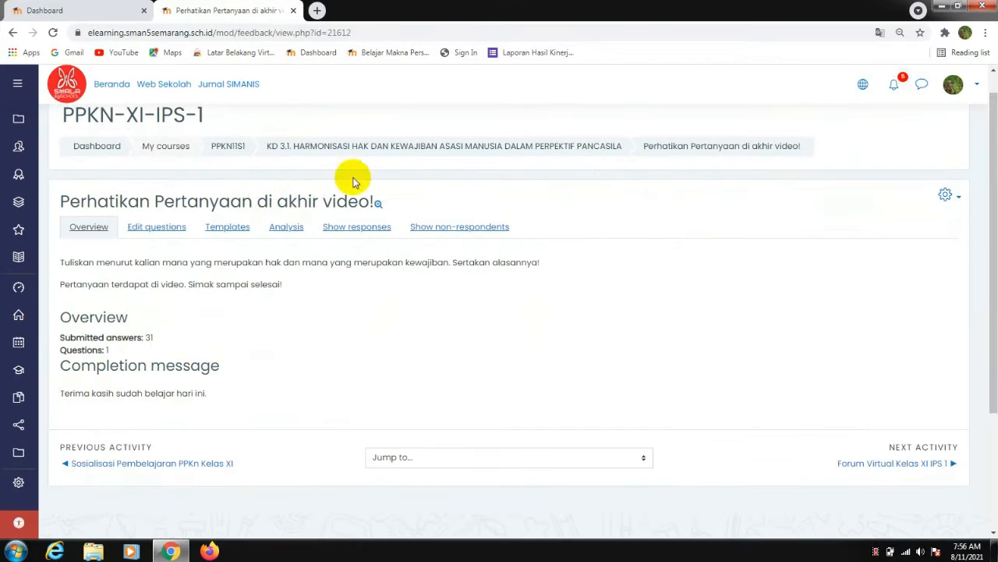
# Show the feedback's responses and look through the students' submitted answers.
pyautogui.click(360, 234)
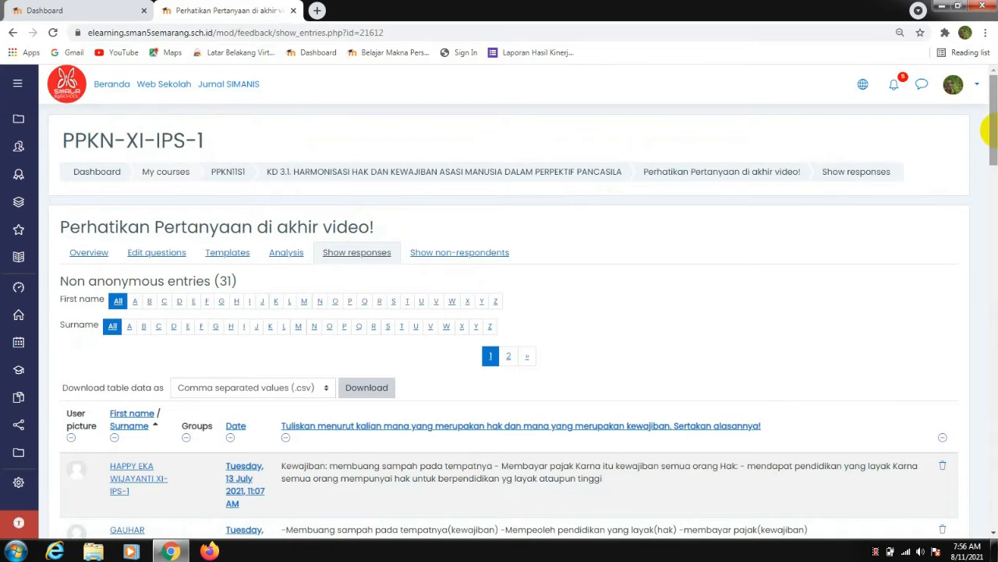
pyautogui.moveTo(987, 141); pyautogui.dragTo(989, 169)
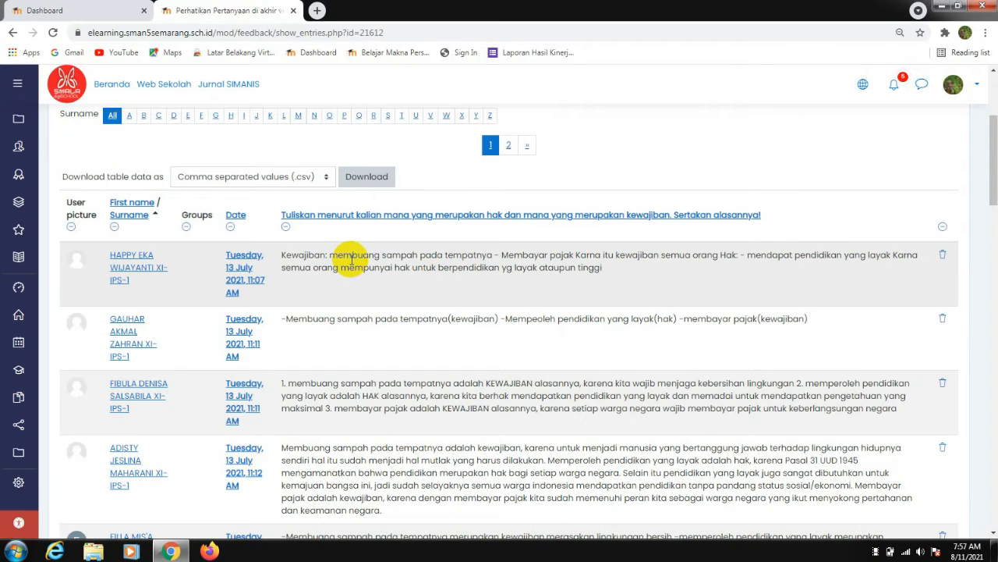
pyautogui.moveTo(992, 172); pyautogui.dragTo(987, 491)
pyautogui.moveTo(994, 322); pyautogui.dragTo(993, 139)
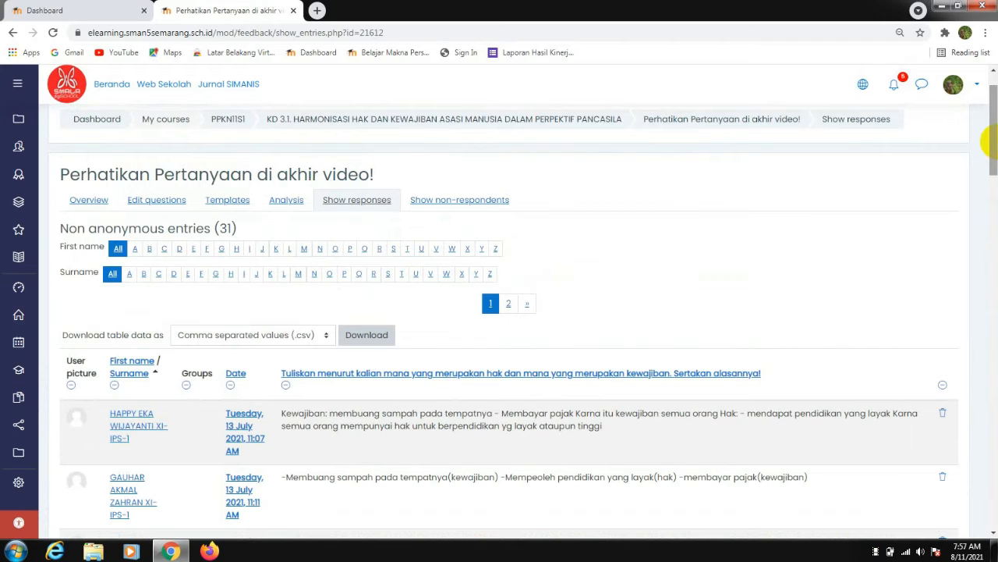
# List the students who have not responded to the feedback, and close the PPKN-XI-IPS-1 course tab when finished.
pyautogui.click(451, 201)
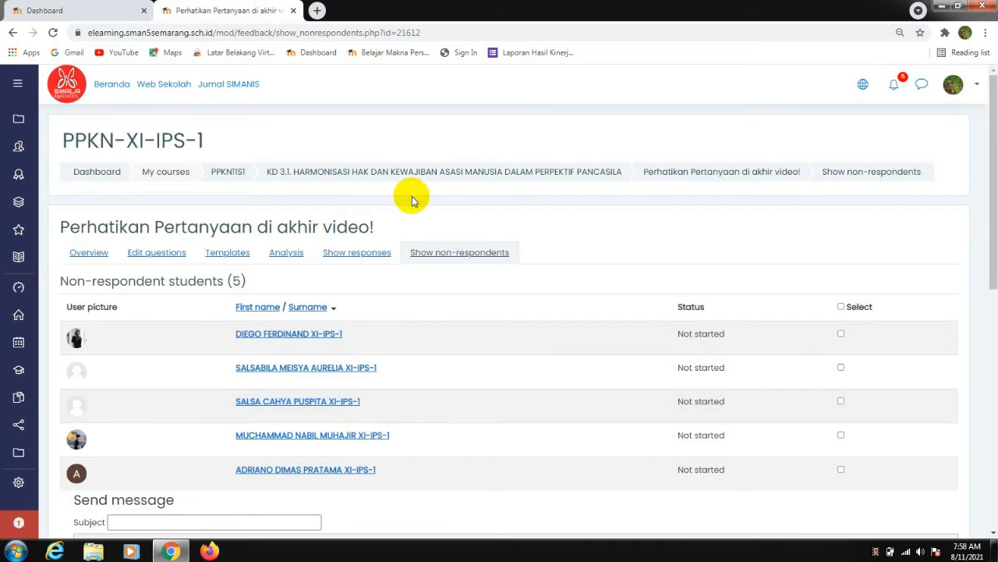
pyautogui.click(440, 175)
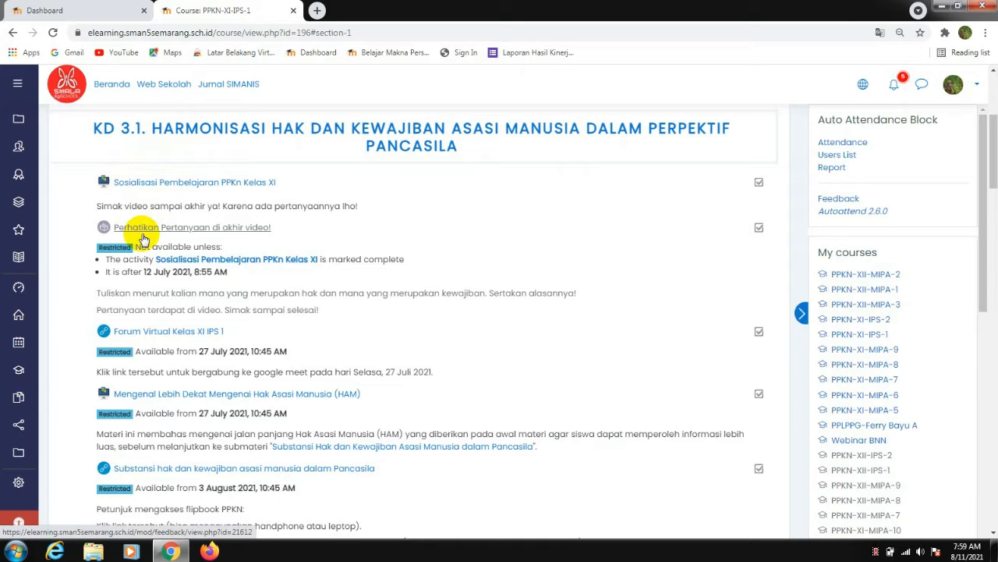
pyautogui.click(294, 12)
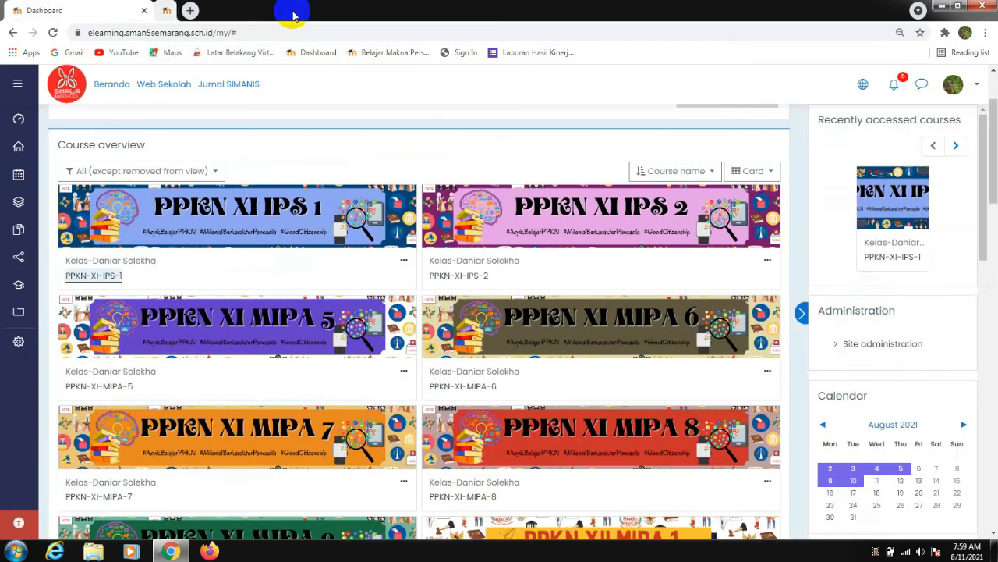
# Open the PPKN-XII-MIPA-1 course from the course overview in a new browser tab and switch to it.
pyautogui.moveTo(989, 121); pyautogui.dragTo(990, 203)
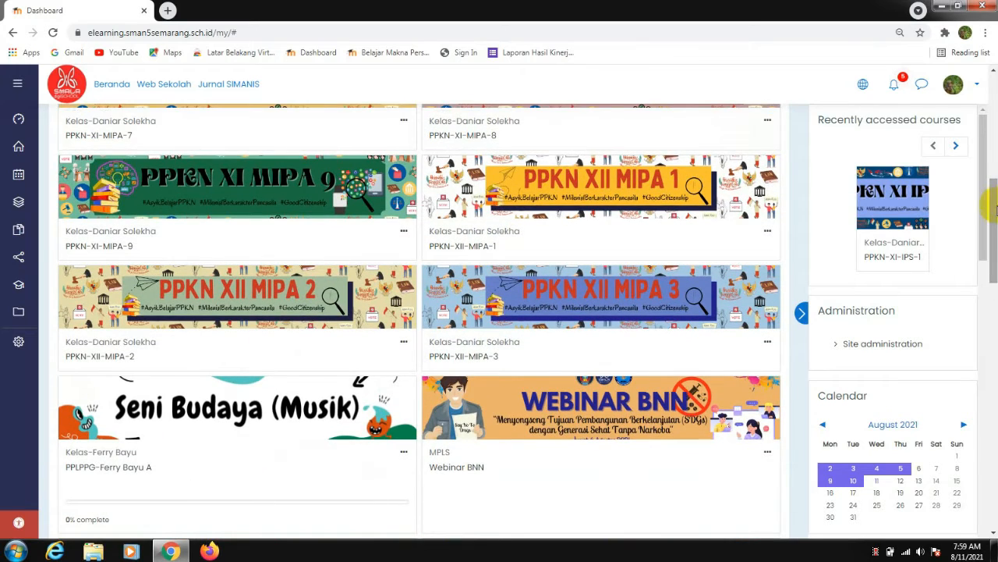
pyautogui.rightClick(472, 256)
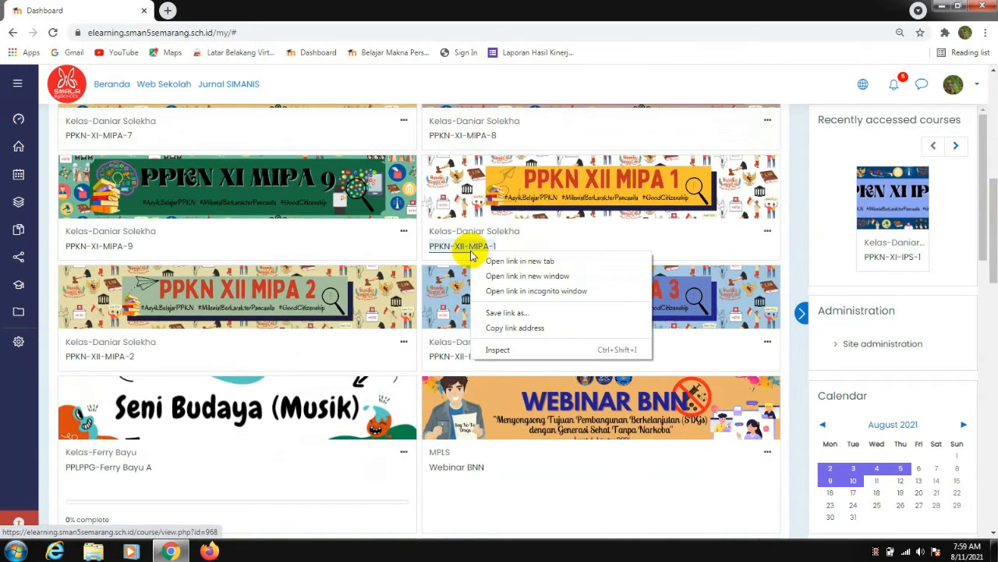
pyautogui.click(487, 259)
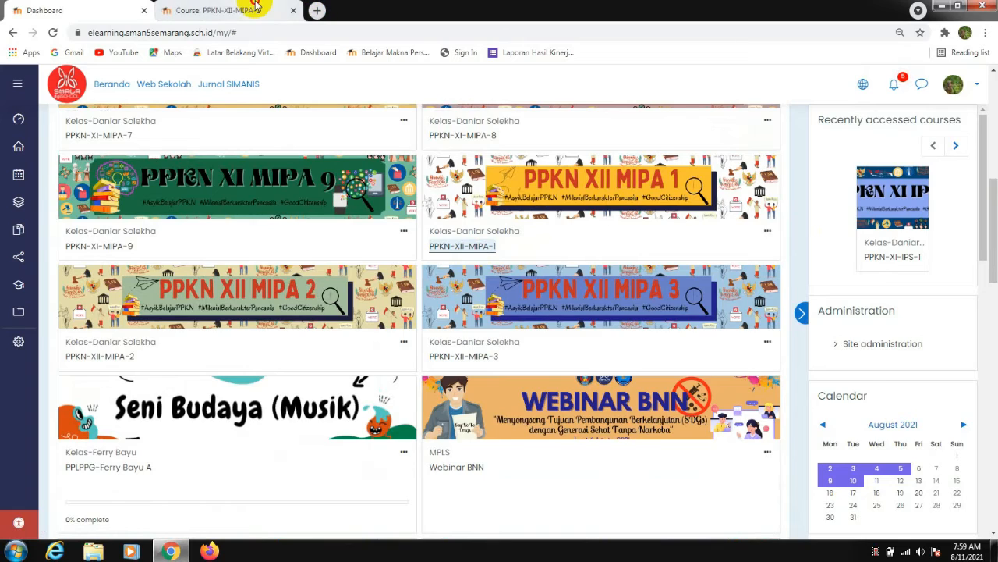
pyautogui.click(256, 10)
# Turn on editing for the PPKN-XII-MIPA-1 course and collapse its side block area.
pyautogui.moveTo(989, 166); pyautogui.dragTo(989, 196)
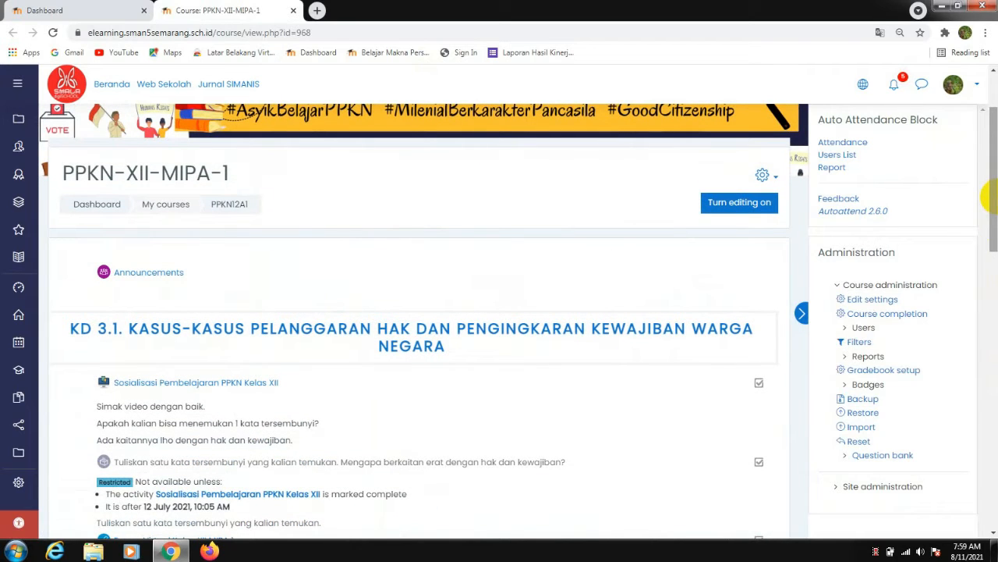
pyautogui.moveTo(990, 199); pyautogui.dragTo(989, 176)
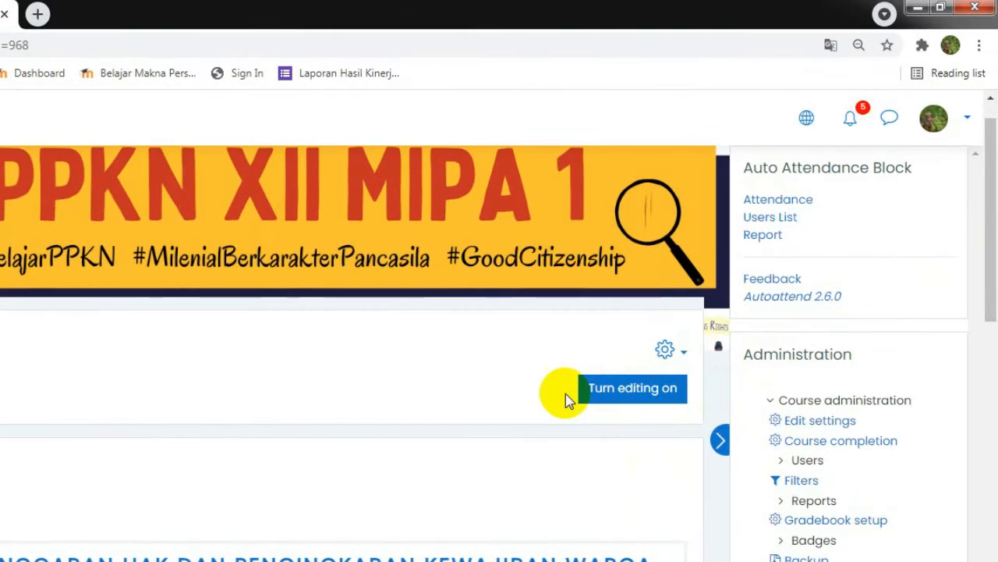
pyautogui.click(621, 389)
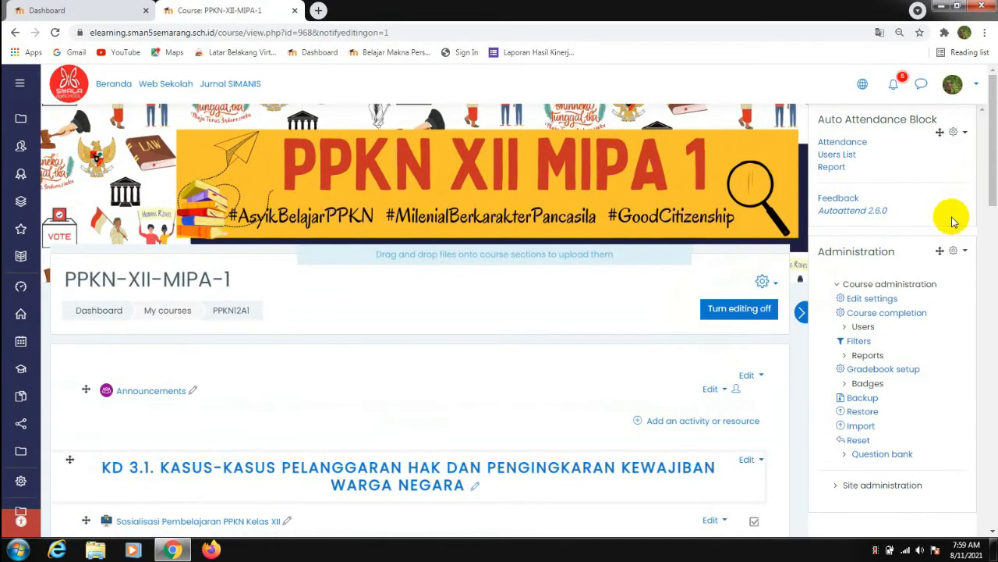
pyautogui.scroll(-2, 979, 129)
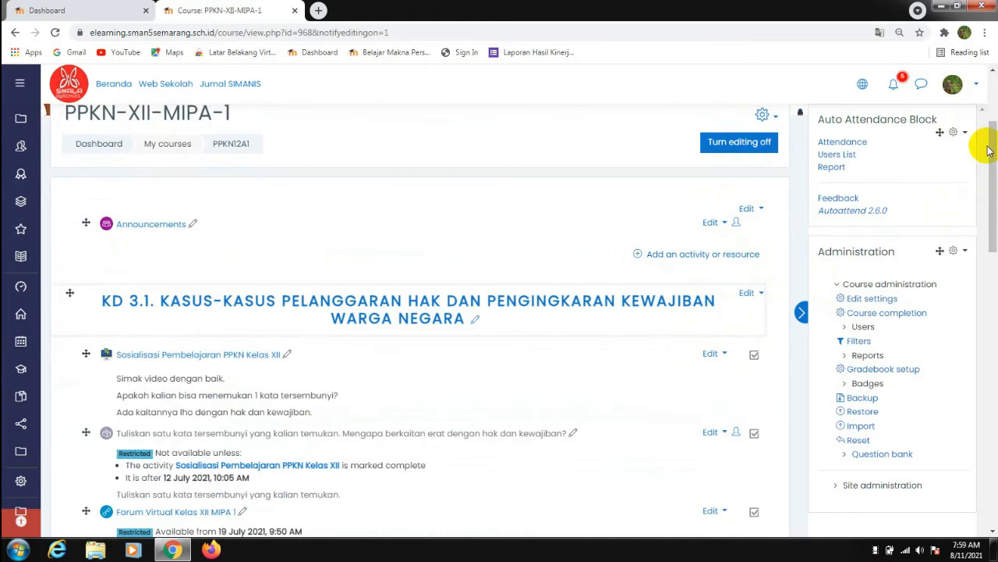
pyautogui.moveTo(993, 152); pyautogui.dragTo(995, 137)
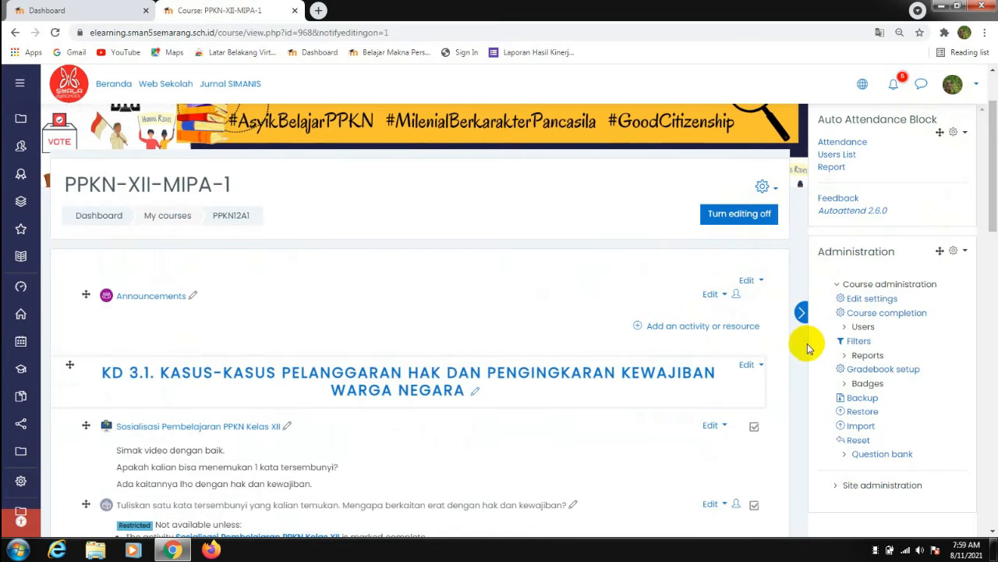
pyautogui.click(802, 314)
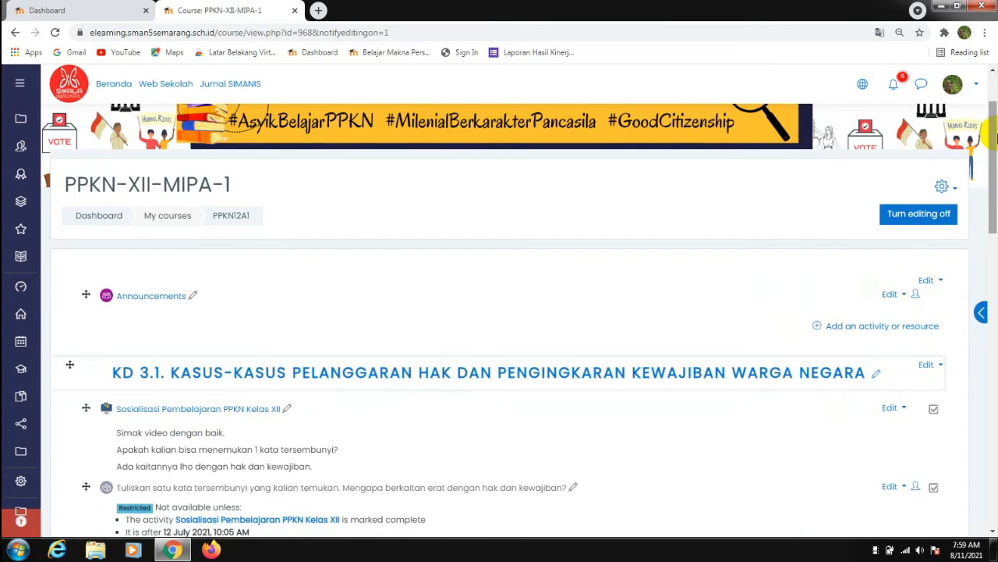
# Start adding a new Feedback activity to the end of the KD 3.1 section.
pyautogui.moveTo(995, 147); pyautogui.dragTo(996, 295)
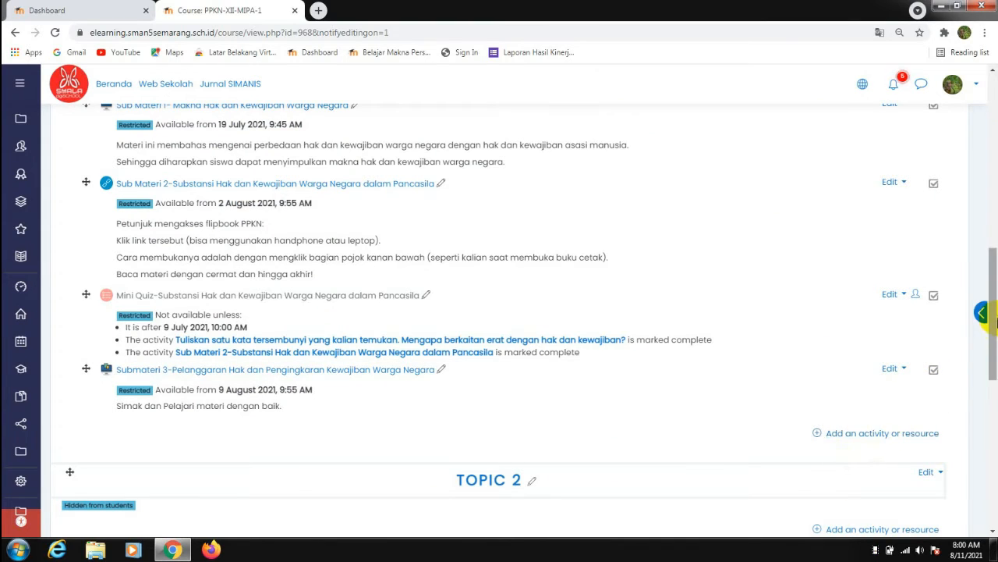
pyautogui.moveTo(994, 320); pyautogui.dragTo(995, 357)
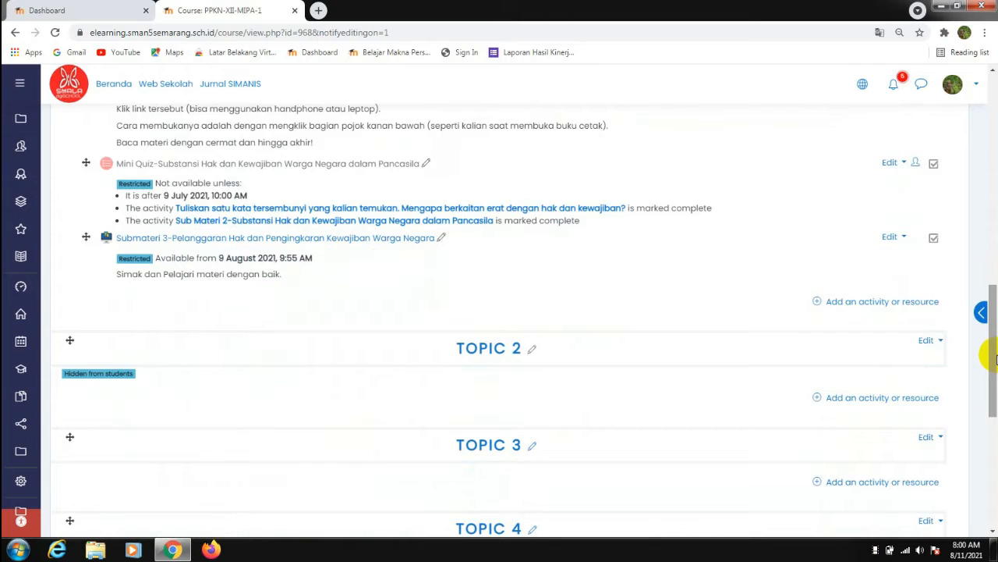
pyautogui.moveTo(996, 357); pyautogui.dragTo(996, 352)
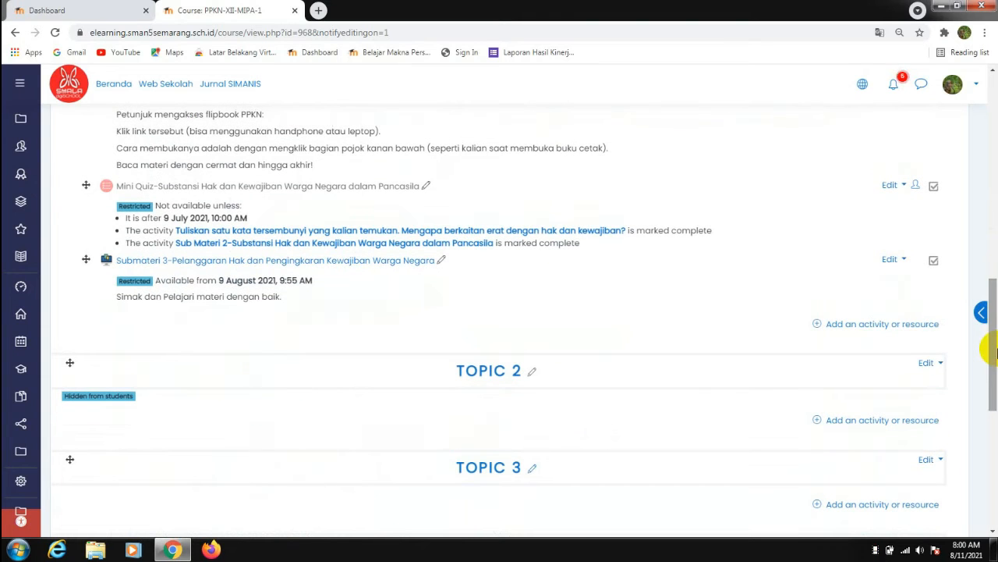
pyautogui.click(865, 328)
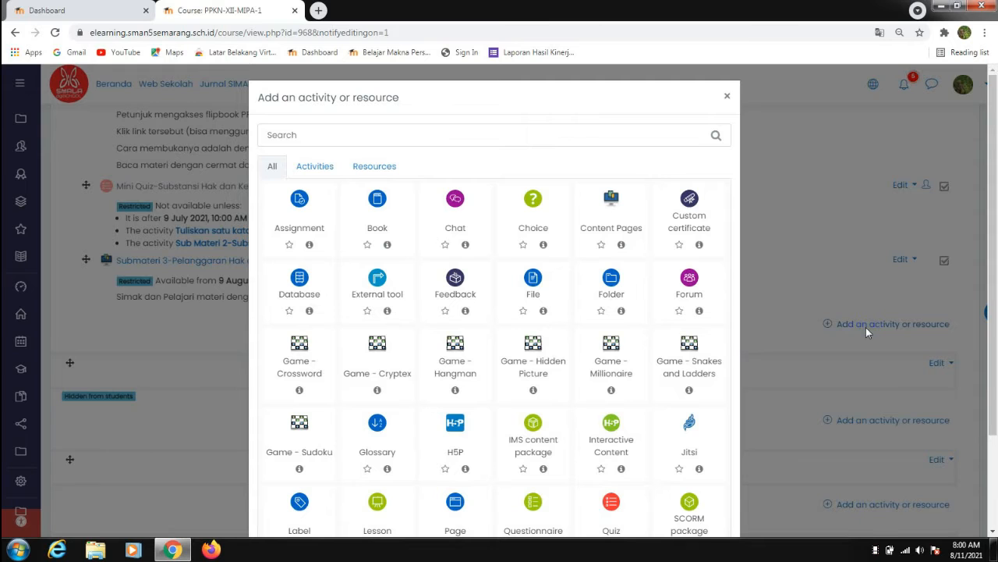
pyautogui.scroll(-1, 995, 205)
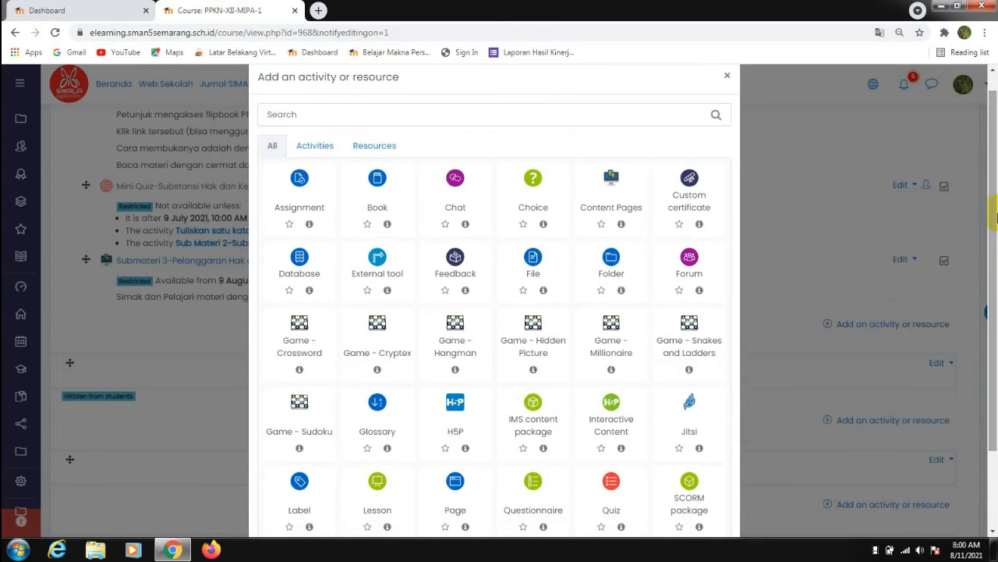
pyautogui.scroll(-1, 996, 262)
pyautogui.scroll(-1, 996, 268)
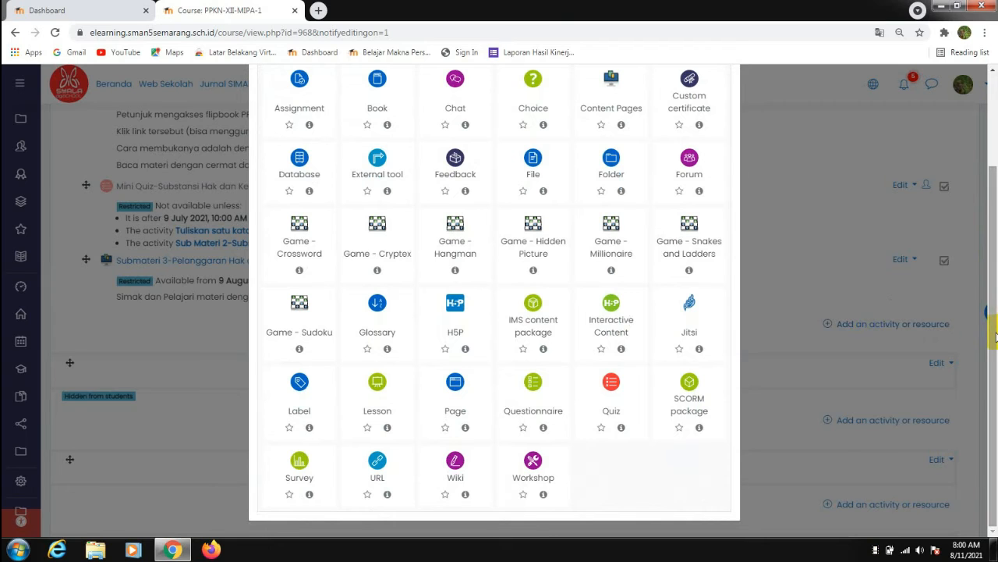
pyautogui.moveTo(996, 333); pyautogui.dragTo(996, 262)
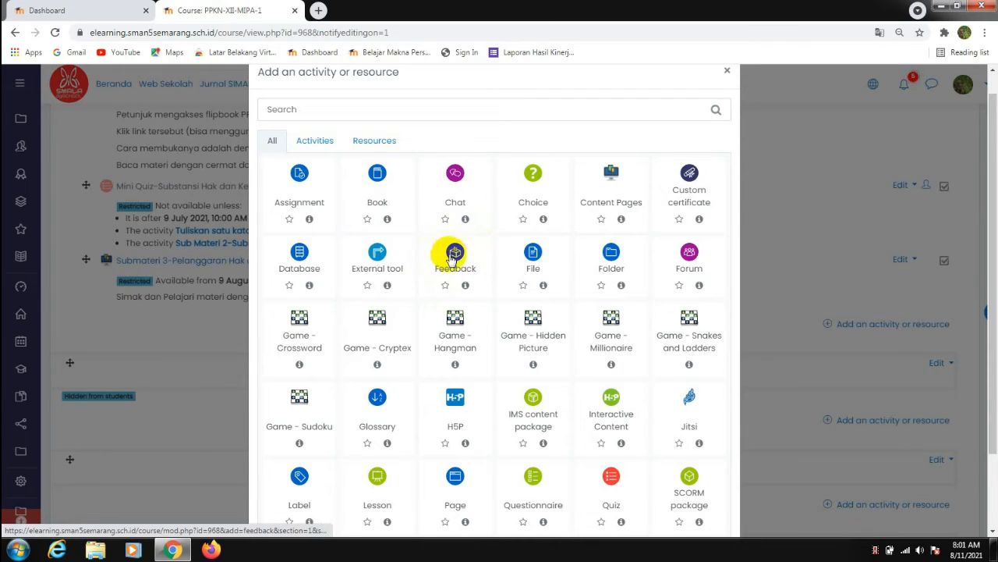
pyautogui.click(460, 257)
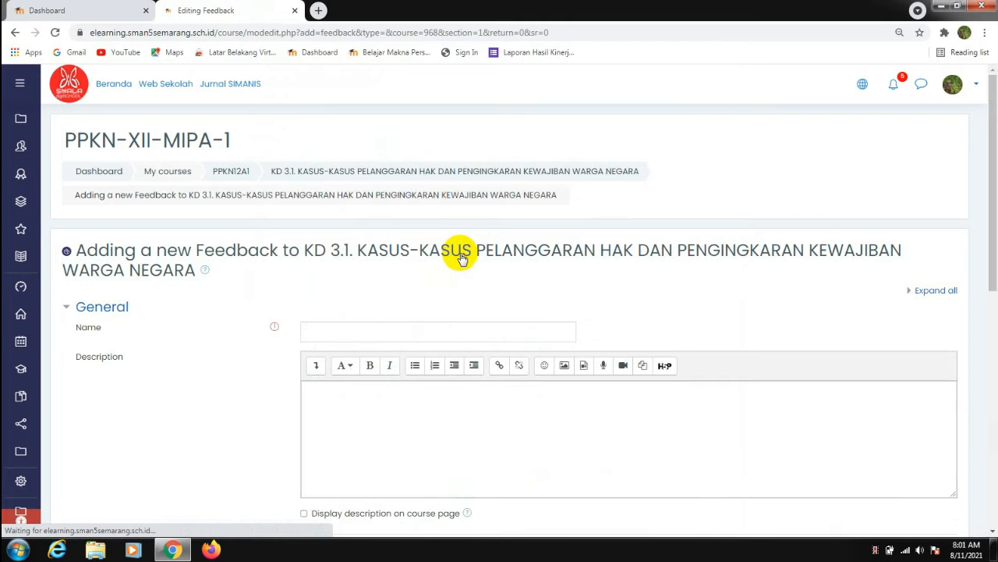
# Name the new feedback "Pendapat Mengenai Hukuman Mati terhadap Terpidana Kasus Korupsi Dana Sosial".
pyautogui.scroll(-2, 990, 146)
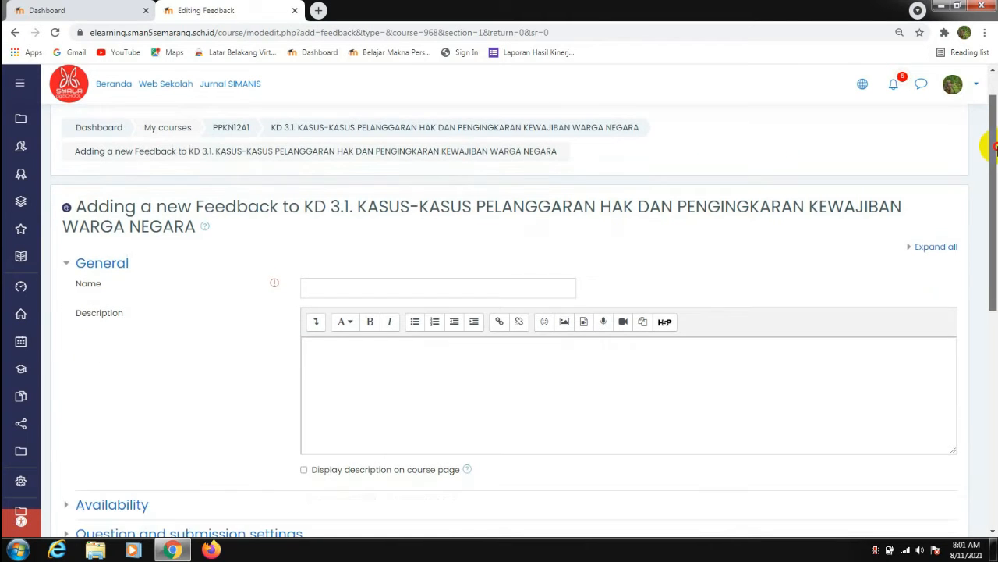
pyautogui.moveTo(994, 199); pyautogui.dragTo(994, 178)
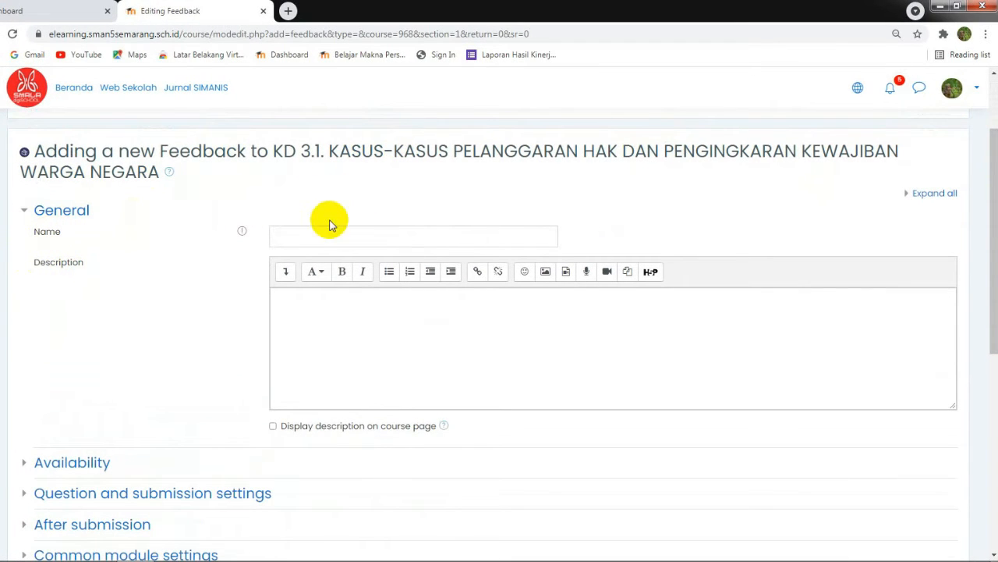
pyautogui.click(280, 234)
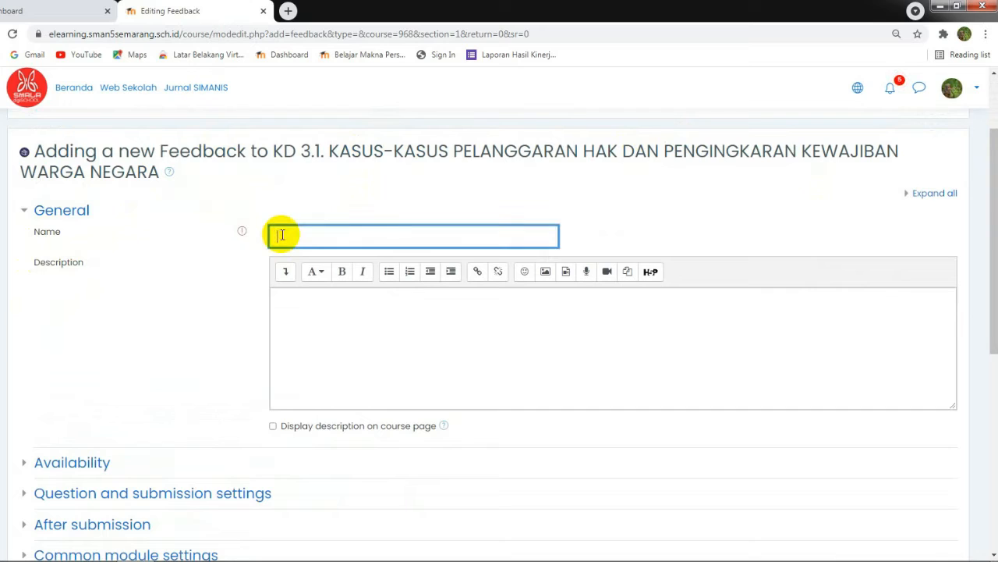
pyautogui.write('Pendapat Mengenai')
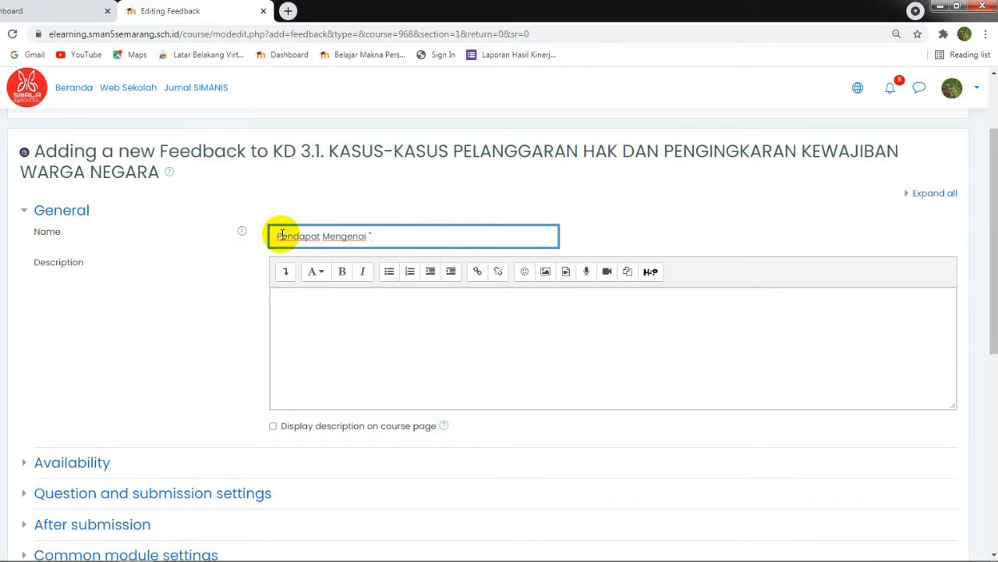
pyautogui.write('Hukuman Mati terh')
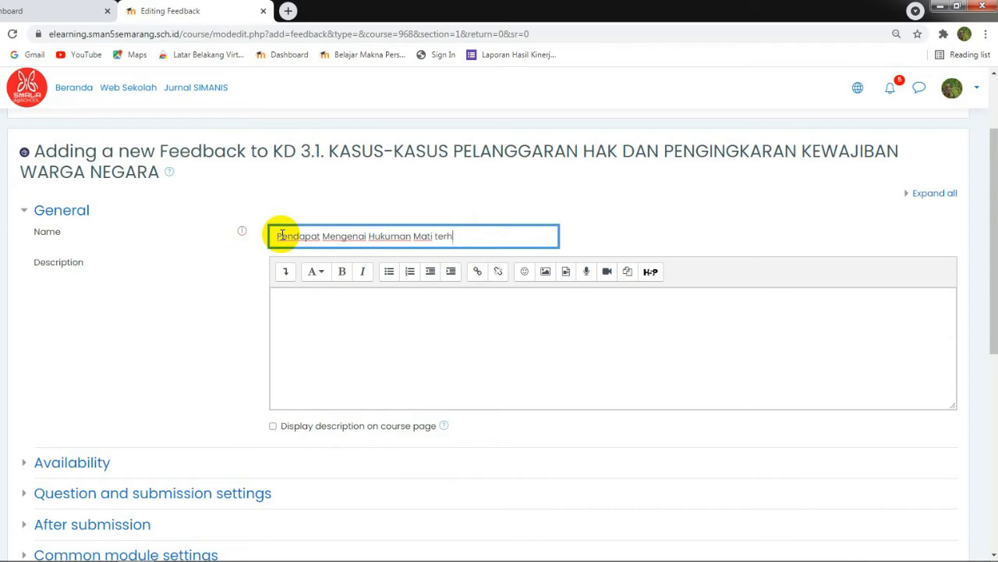
pyautogui.write('adap Terpidana Kasus Ko')
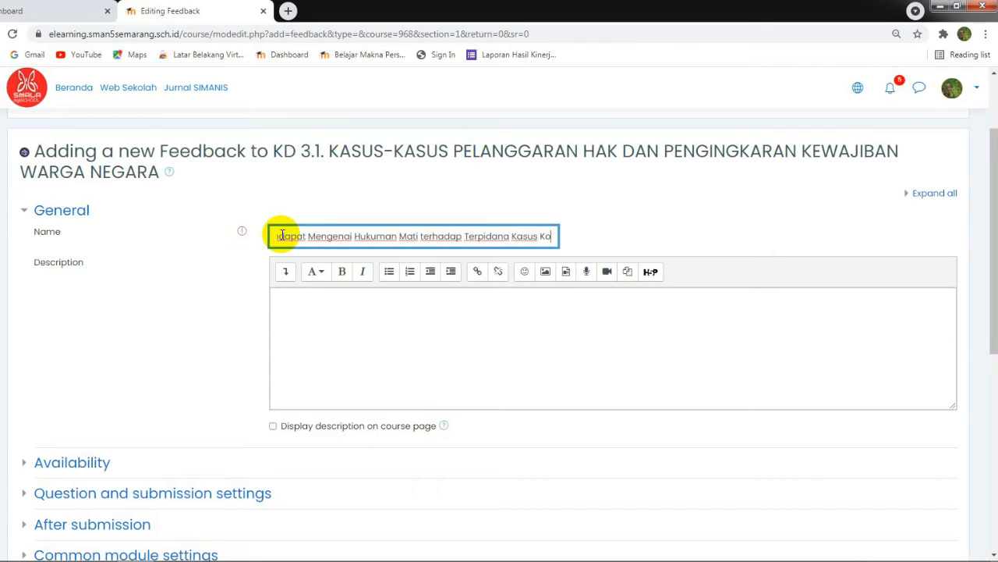
pyautogui.write('rupsi Da')
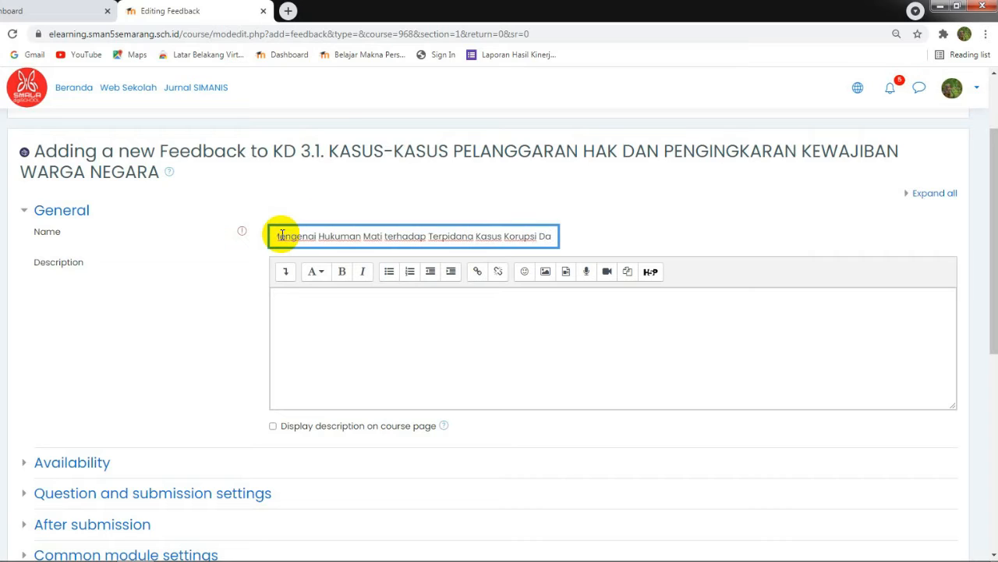
pyautogui.write('na Sosiak')
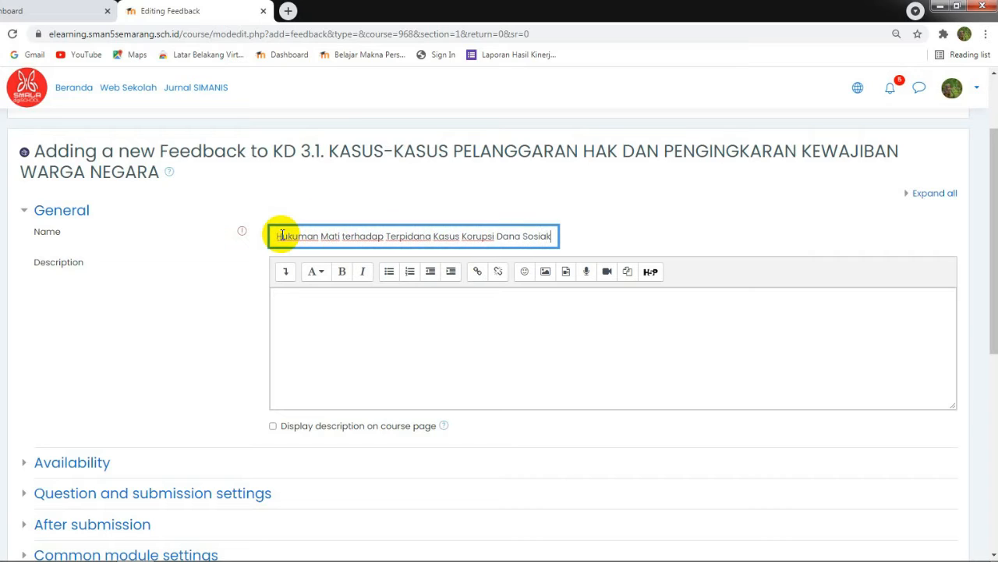
pyautogui.press('BackSpace')
pyautogui.write('l')
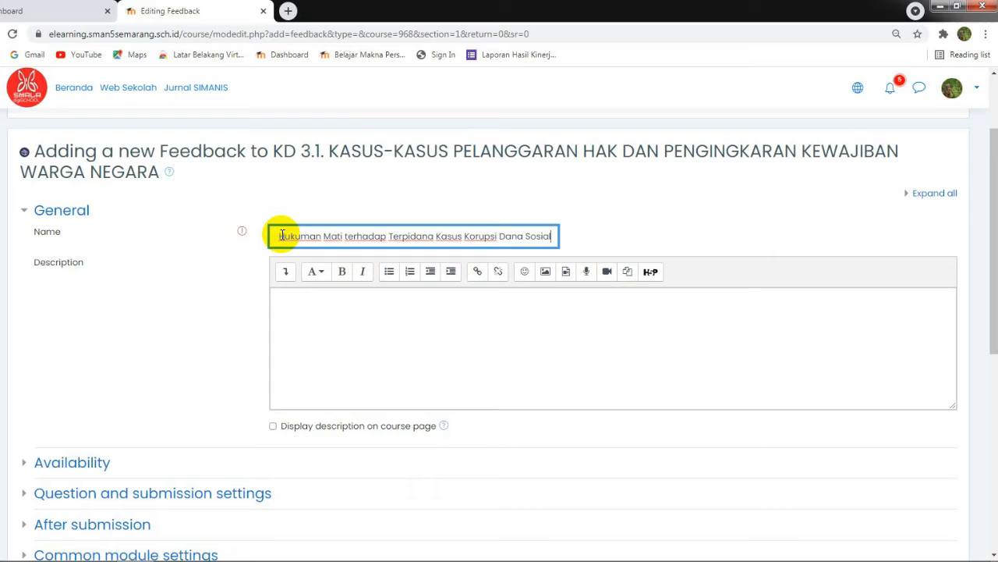
pyautogui.click(317, 334)
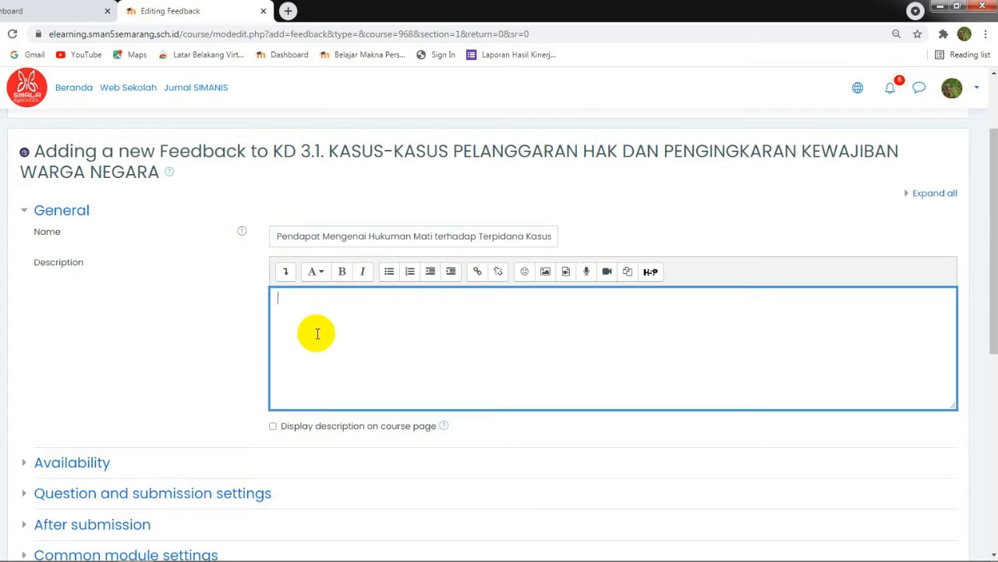
pyautogui.click(272, 425)
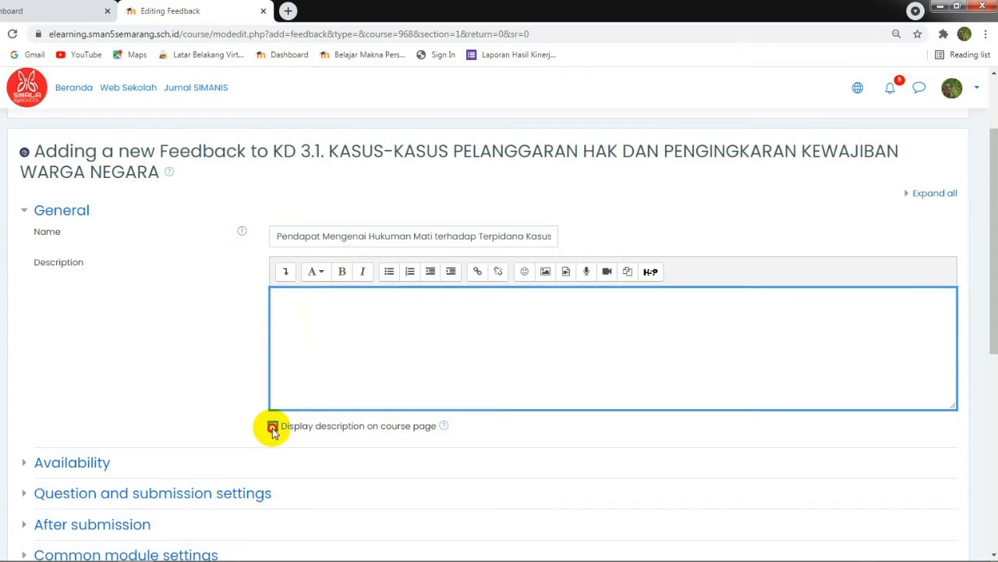
pyautogui.click(315, 304)
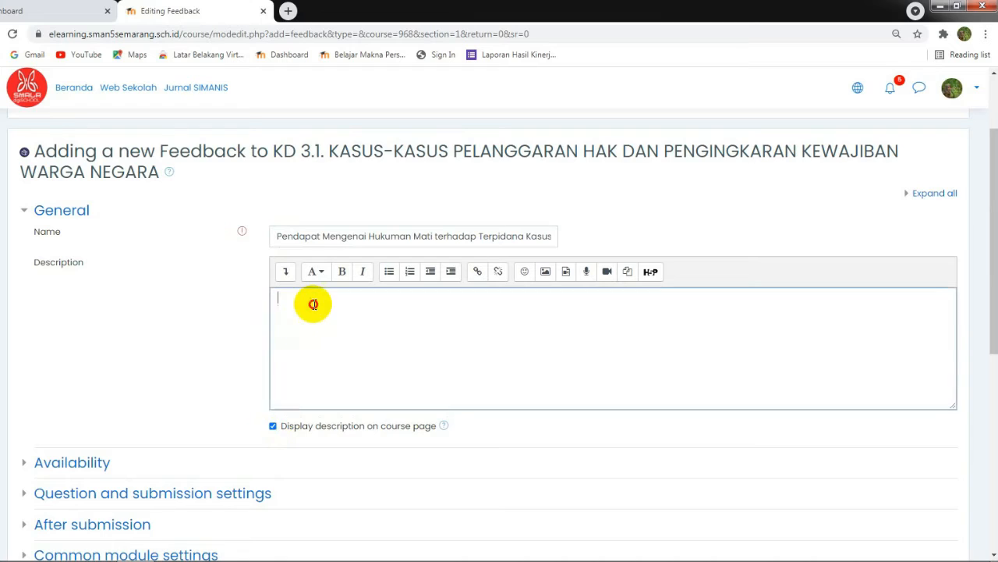
pyautogui.click(272, 426)
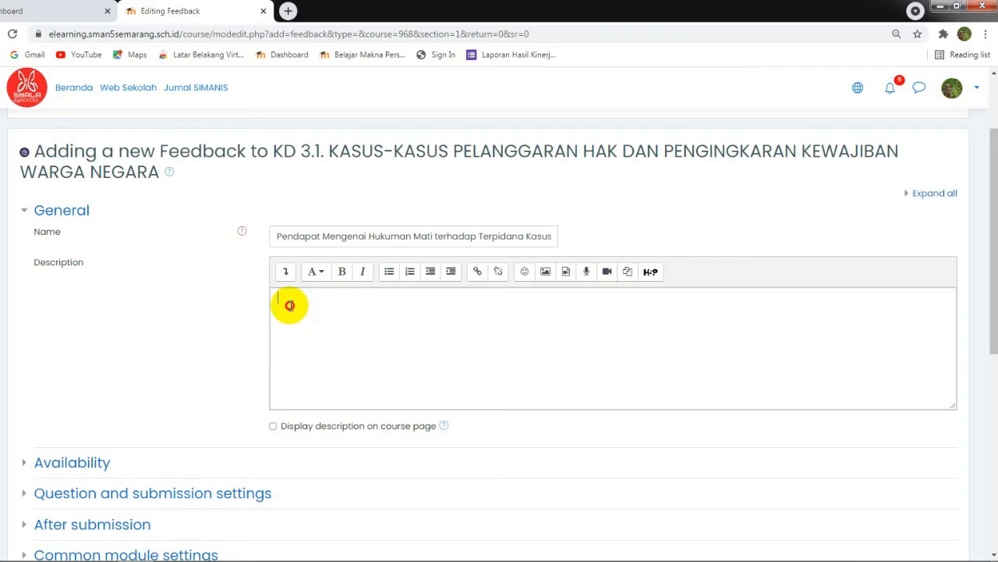
# Enter the description "Tuliskan pendapat kalian dengan cermat!" and have it displayed on the course page.
pyautogui.click(290, 305)
pyautogui.write('Tu')
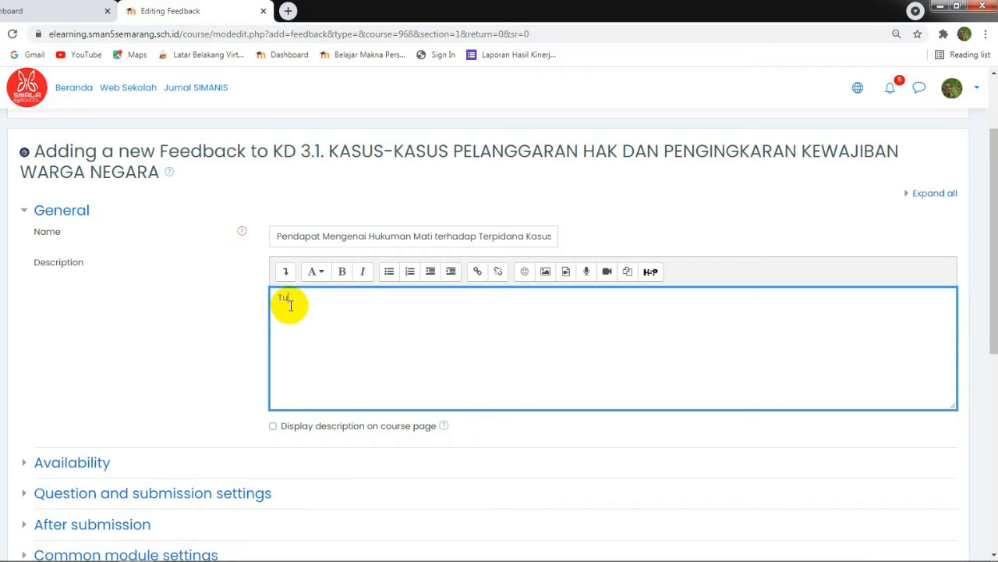
pyautogui.write('liskan pendapat kalian dengan ')
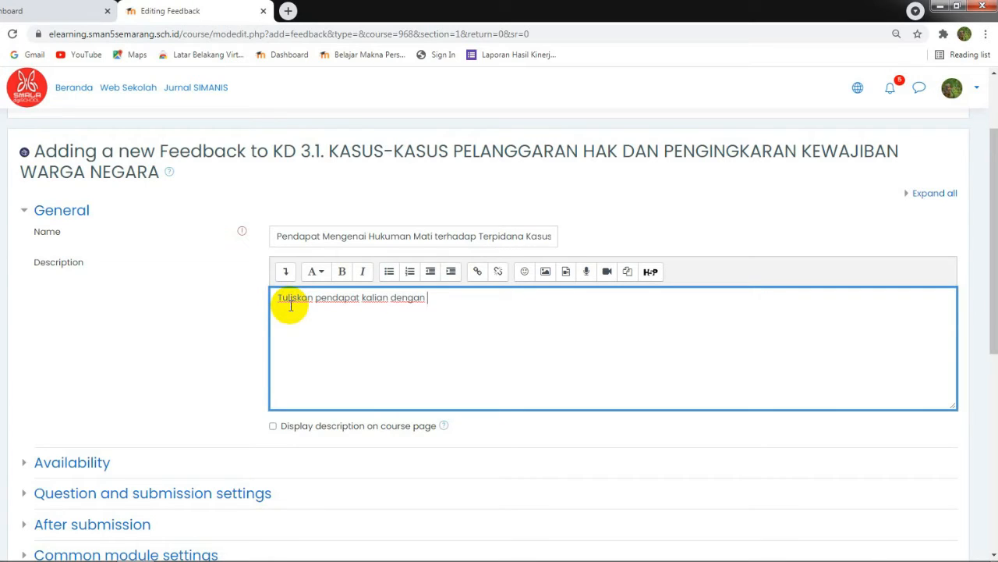
pyautogui.write('cermat!')
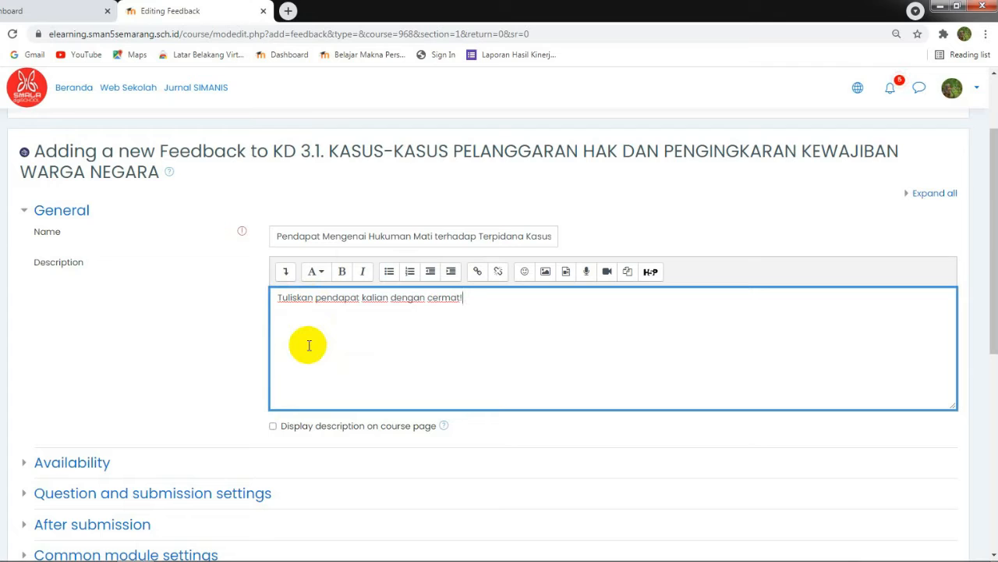
pyautogui.click(273, 426)
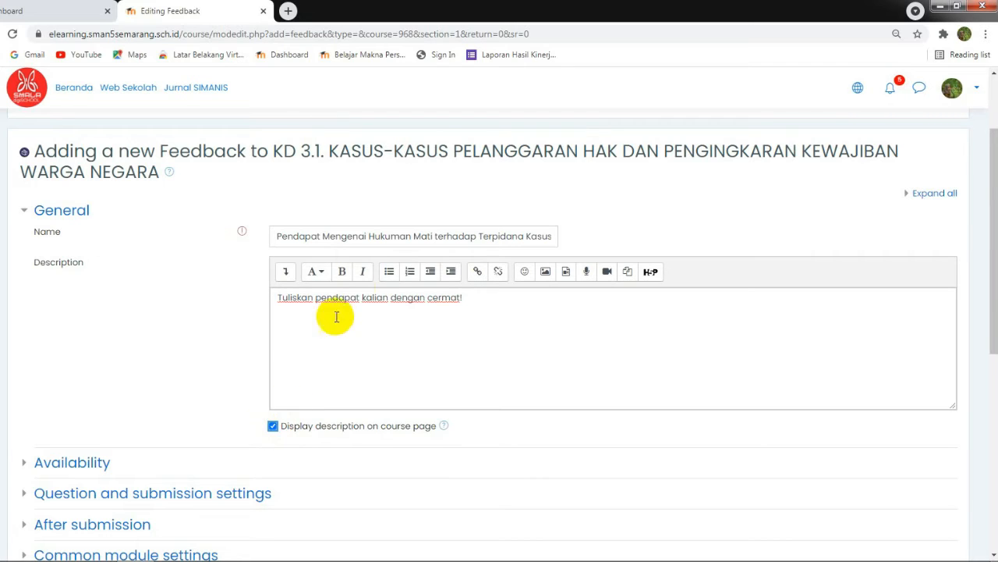
pyautogui.click(273, 426)
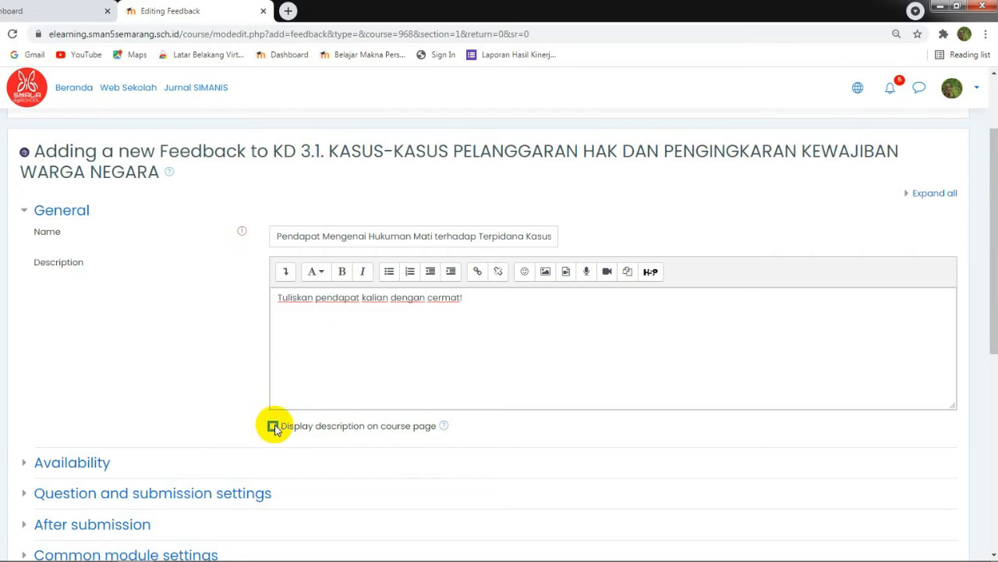
pyautogui.click(273, 426)
# Expand the Availability settings and enable both the Allow answers from and Allow answers to dates.
pyautogui.moveTo(988, 179); pyautogui.dragTo(990, 226)
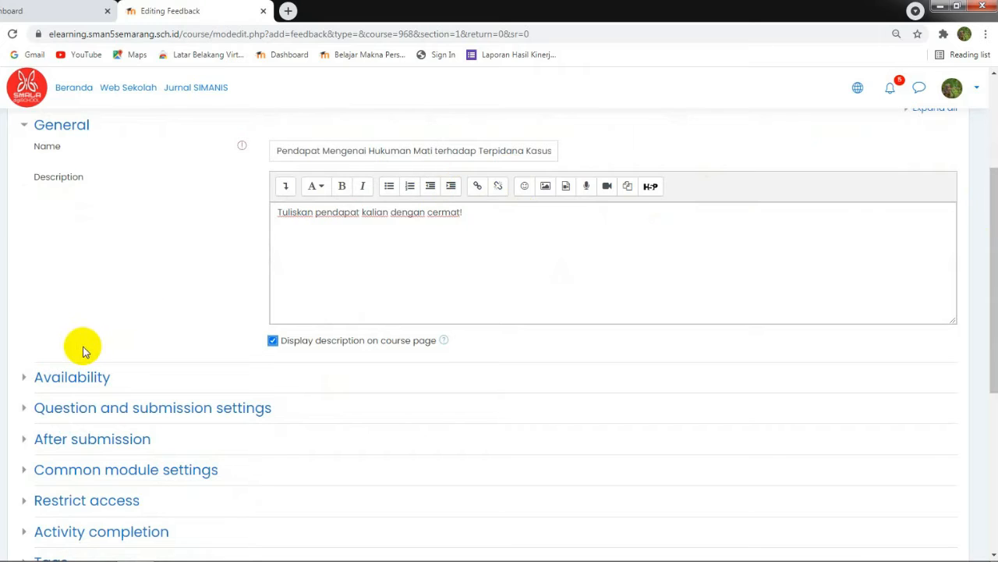
pyautogui.click(78, 379)
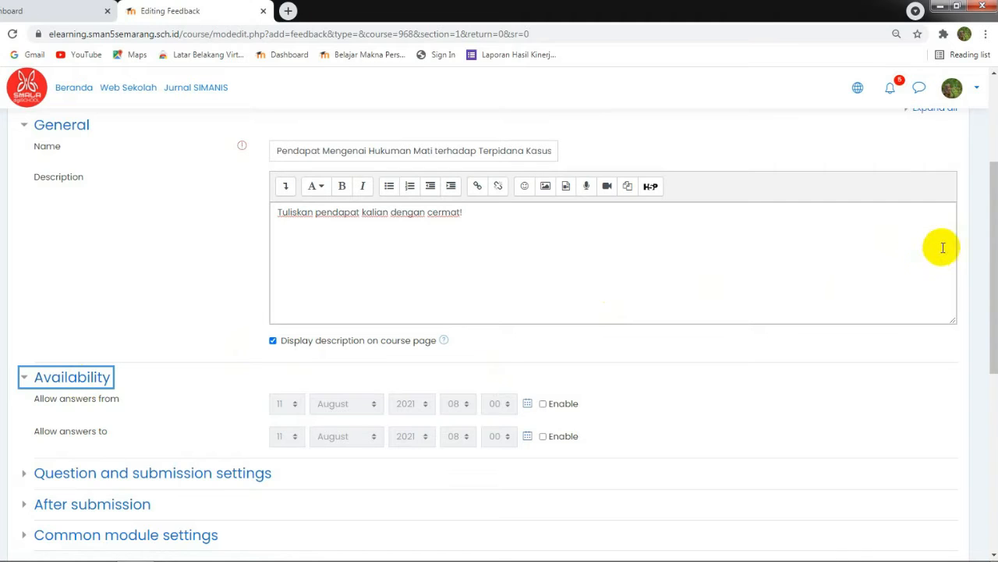
pyautogui.moveTo(990, 236); pyautogui.dragTo(989, 261)
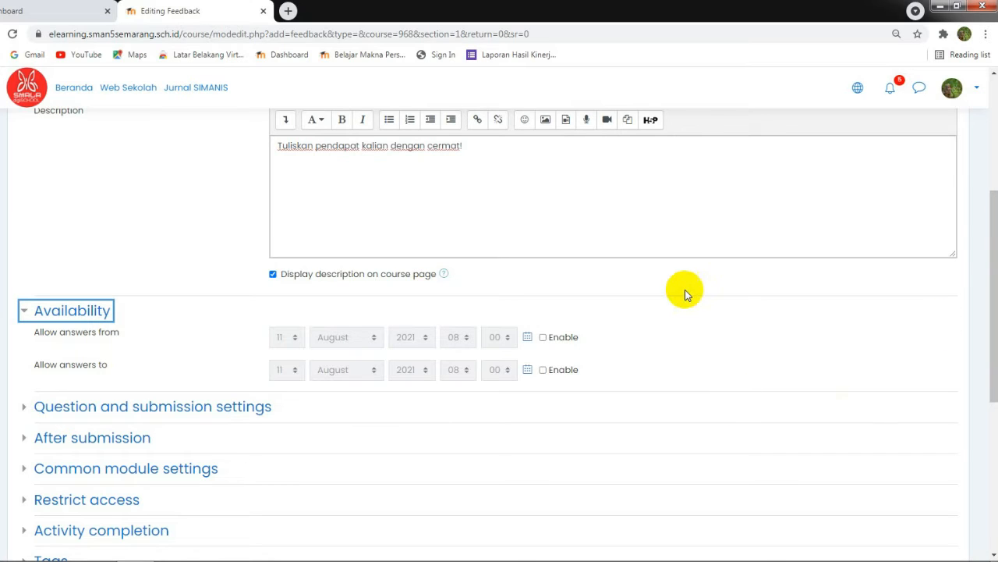
pyautogui.click(543, 337)
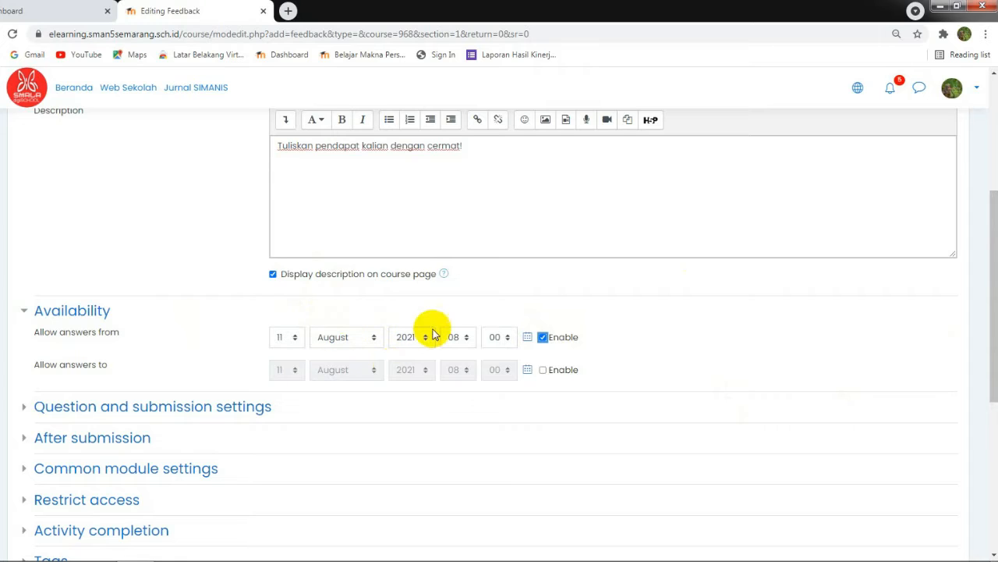
pyautogui.click(543, 370)
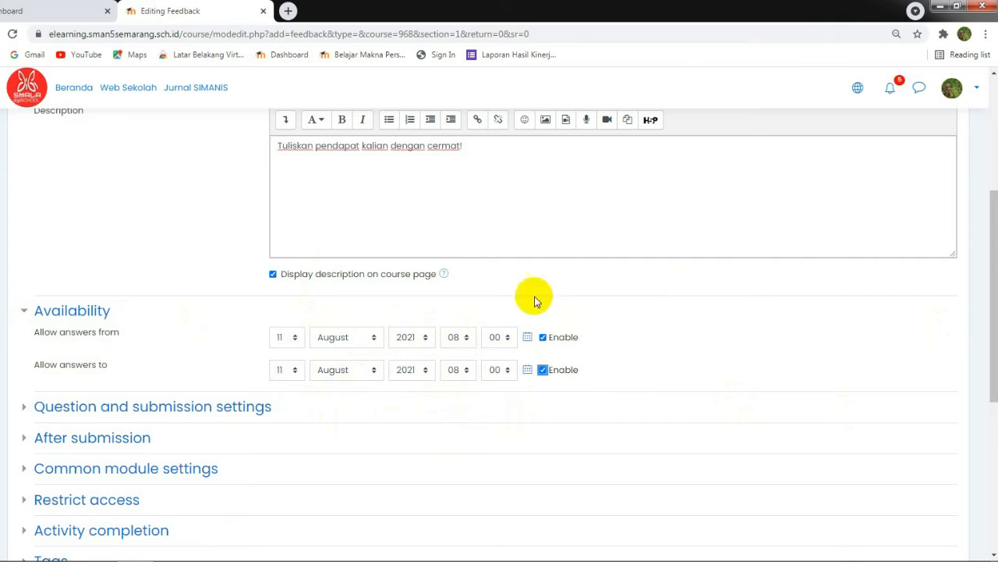
pyautogui.click(543, 338)
pyautogui.click(543, 370)
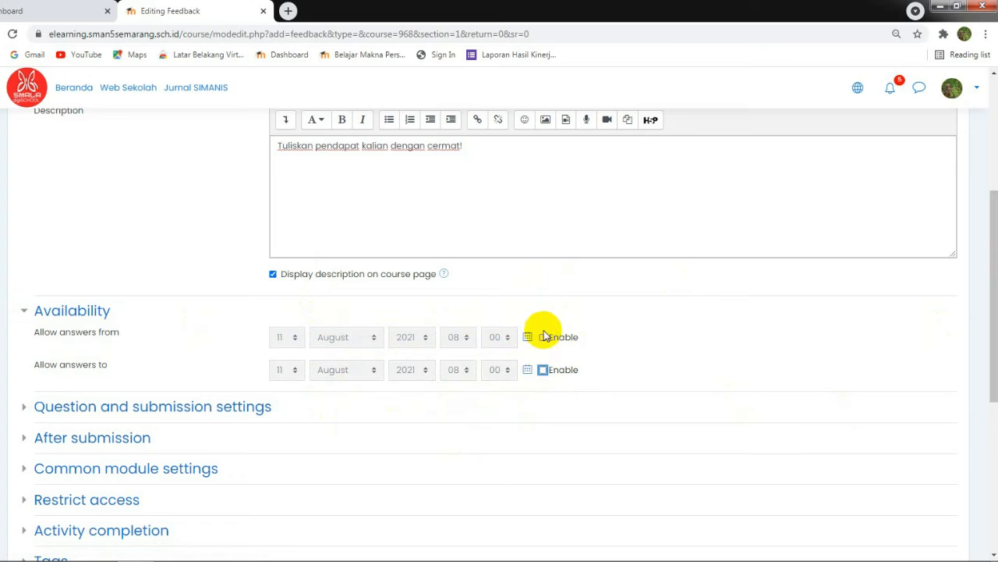
pyautogui.click(543, 338)
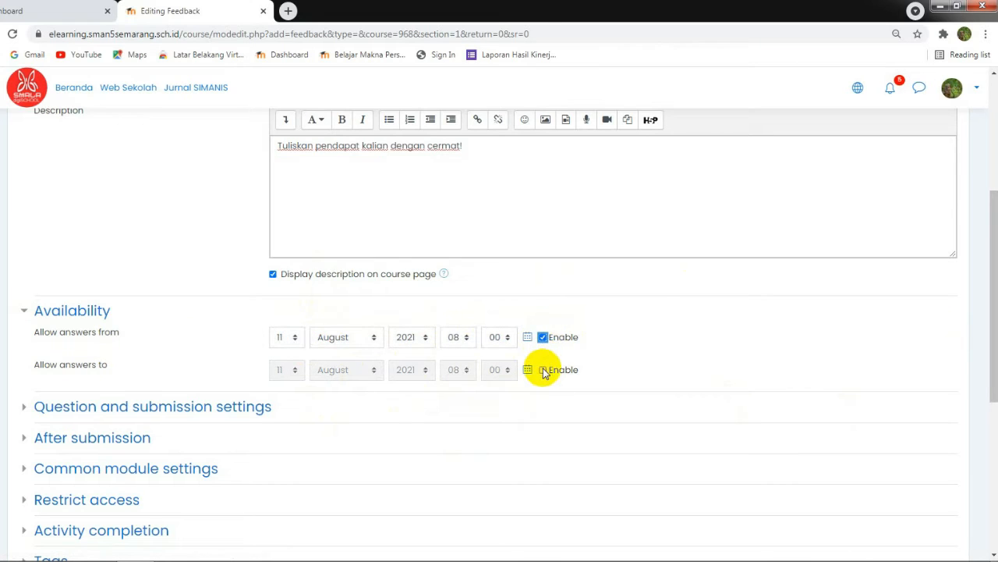
pyautogui.click(543, 370)
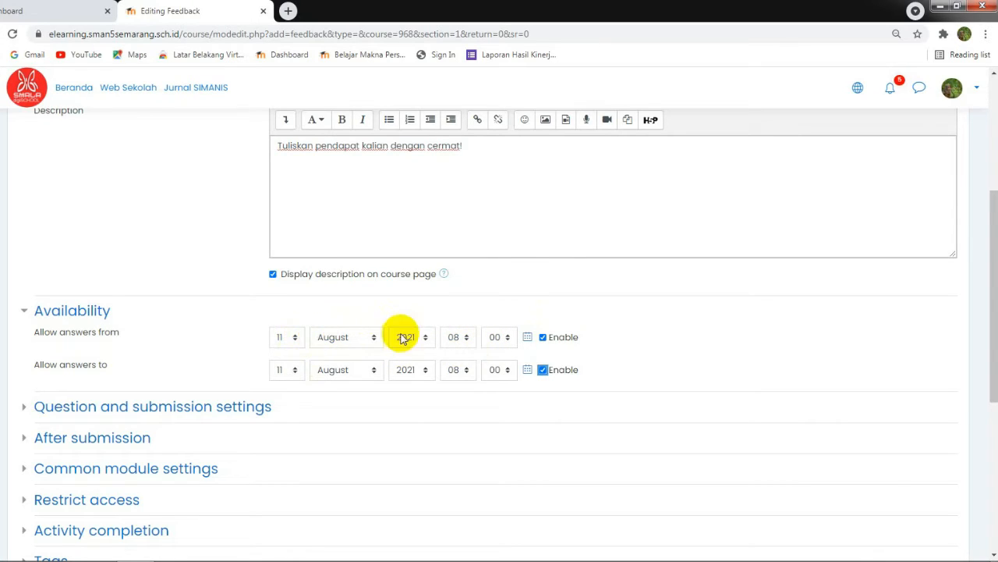
# Set the Allow answers to time to 11 August 2021, 08:50.
pyautogui.click(287, 370)
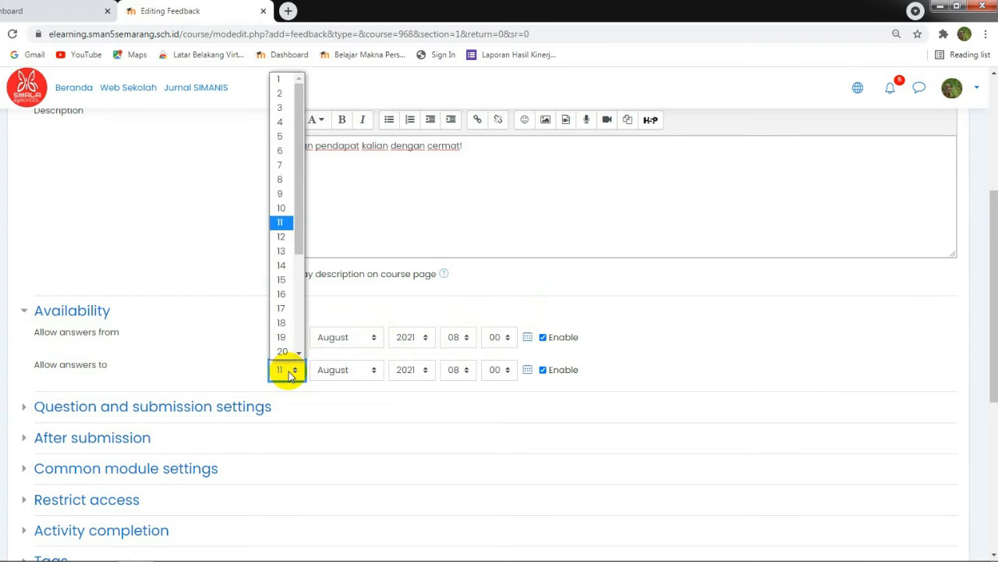
pyautogui.click(284, 221)
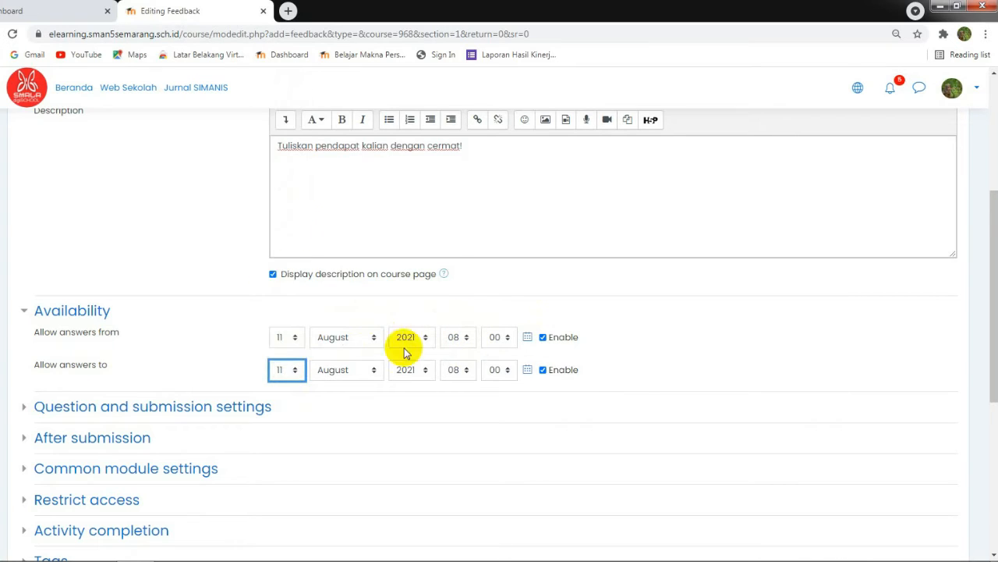
pyautogui.click(459, 371)
pyautogui.click(493, 371)
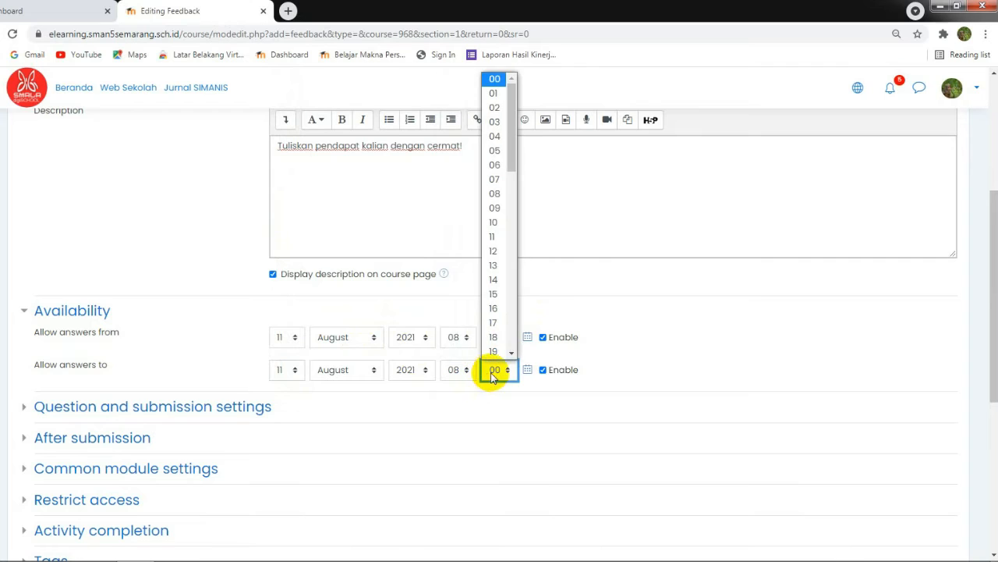
pyautogui.scroll(-6, 510, 286)
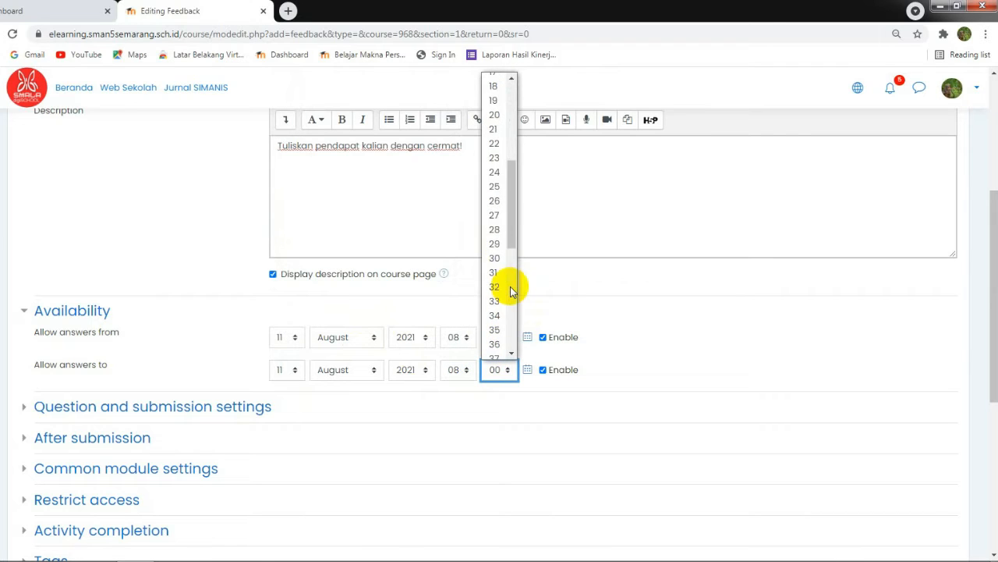
pyautogui.click(499, 293)
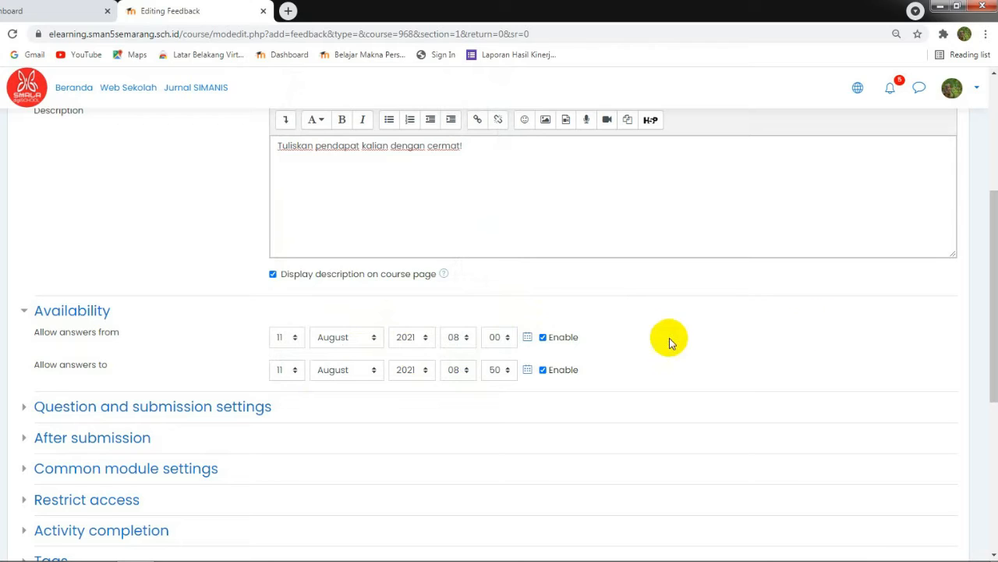
# Set the Allow answers from time to 11 August 2021, 08:50.
pyautogui.click(458, 337)
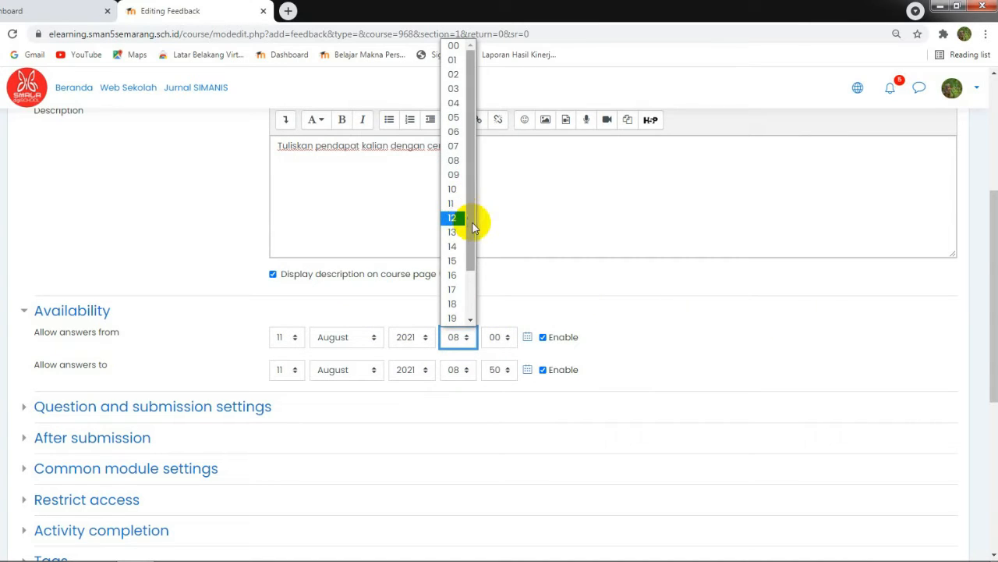
pyautogui.moveTo(488, 322); pyautogui.dragTo(489, 336)
pyautogui.click(489, 337)
pyautogui.scroll(-4, 507, 197)
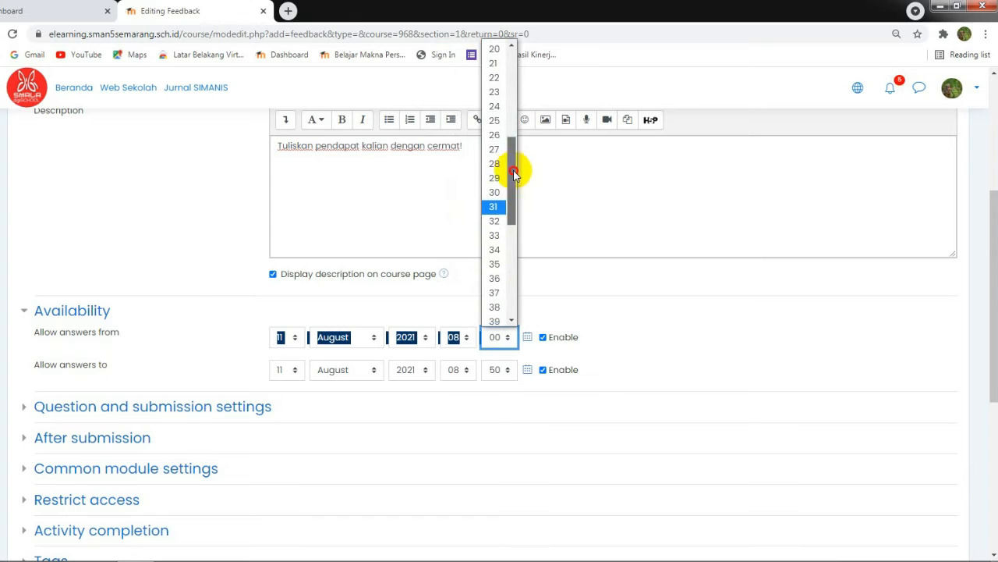
pyautogui.moveTo(511, 156); pyautogui.dragTo(508, 252)
pyautogui.click(519, 225)
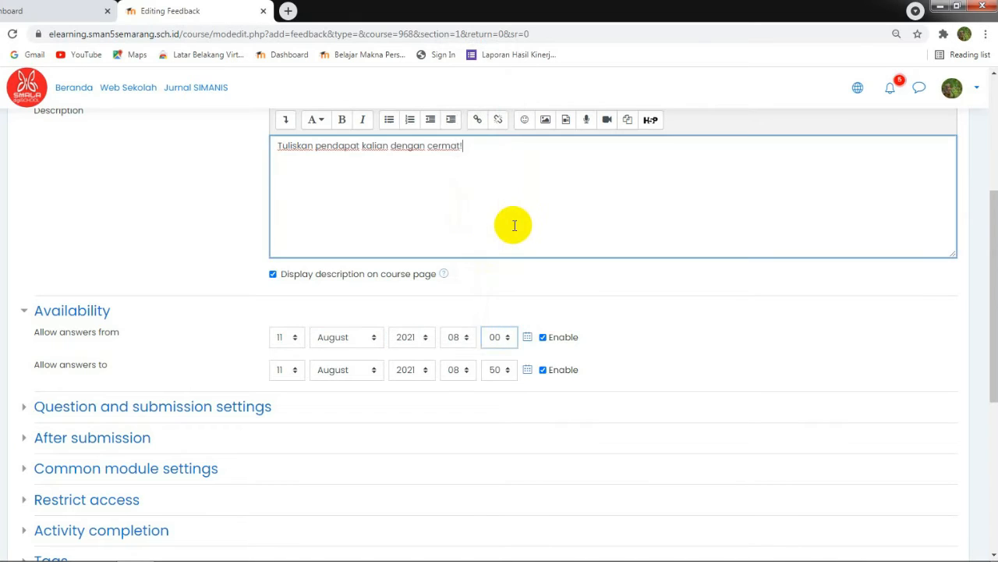
pyautogui.click(511, 343)
pyautogui.moveTo(521, 127); pyautogui.dragTo(508, 263)
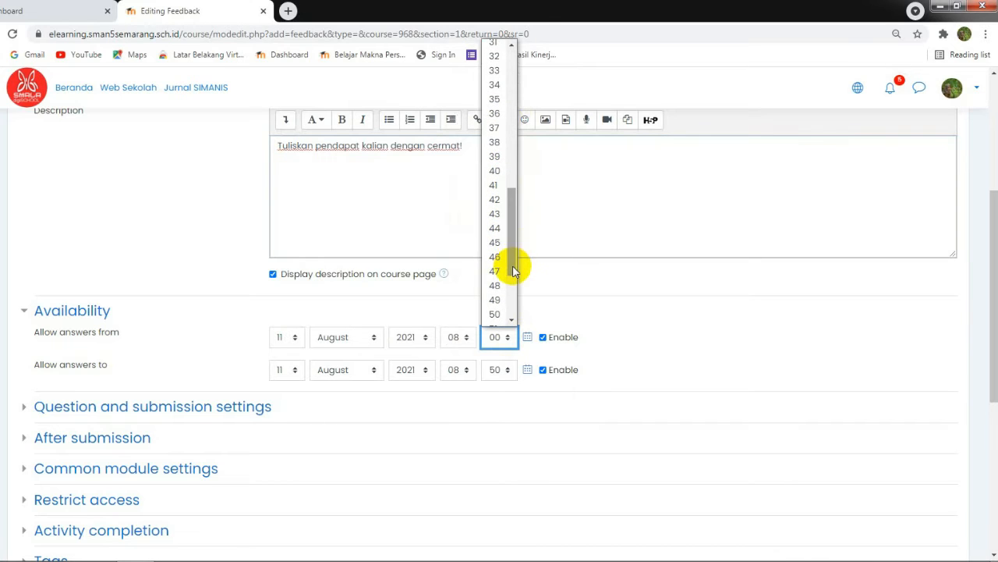
pyautogui.click(495, 310)
# Change the Allow answers to time to 09:40 on the same day.
pyautogui.click(457, 370)
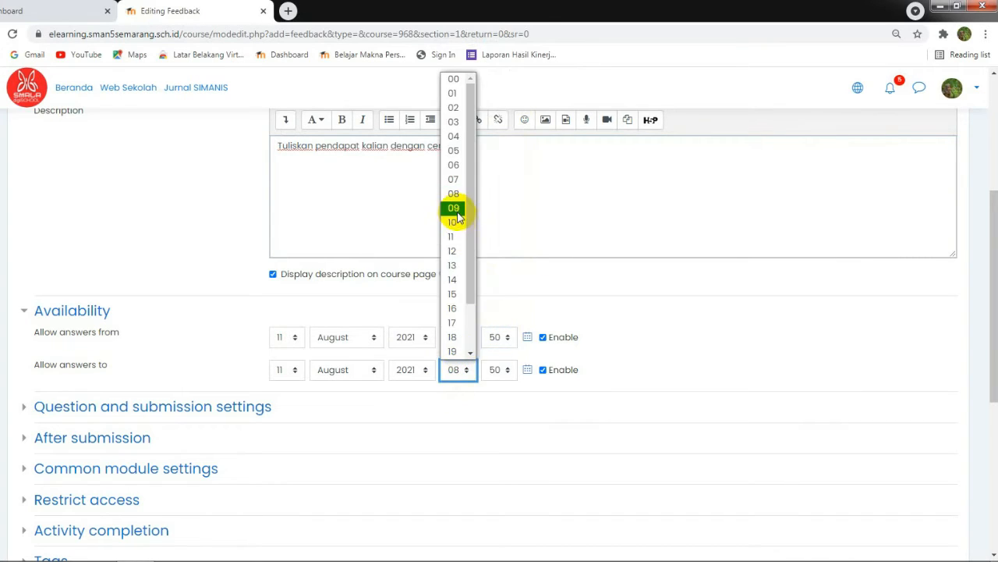
pyautogui.click(458, 212)
pyautogui.click(496, 378)
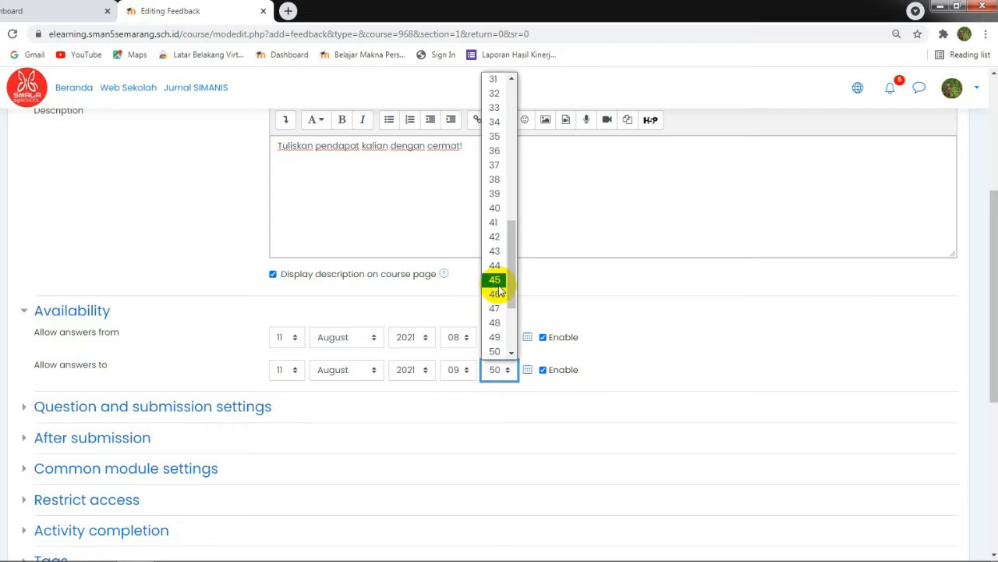
pyautogui.click(494, 207)
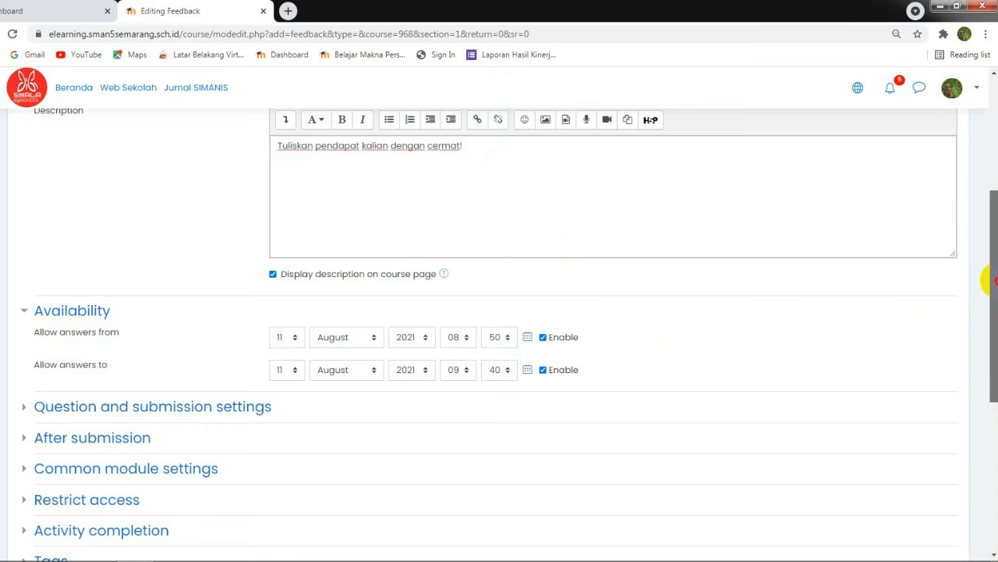
# Expand the Question and submission settings and set Record user names to "User's name will be logged and shown with answers".
pyautogui.moveTo(988, 279); pyautogui.dragTo(990, 310)
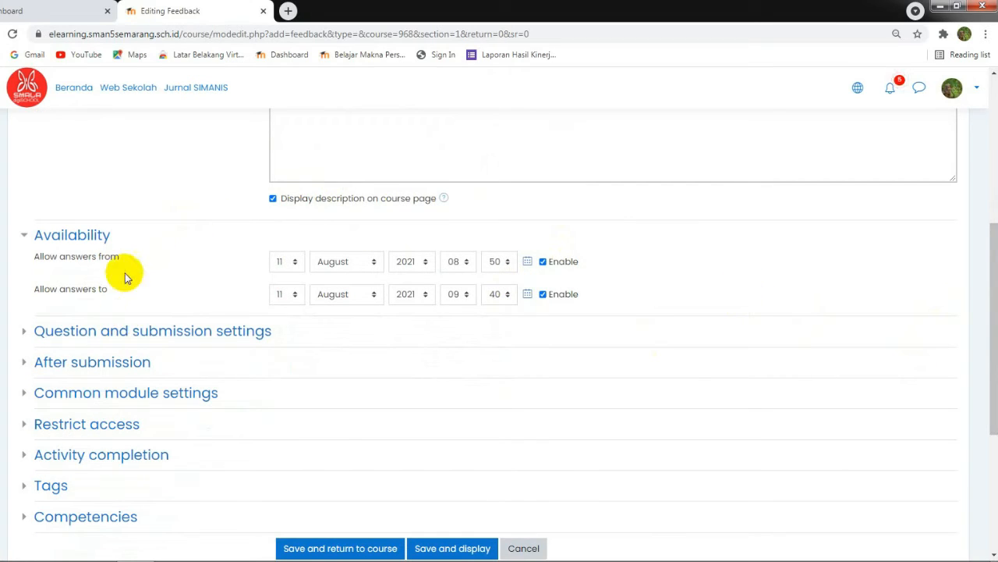
pyautogui.click(103, 331)
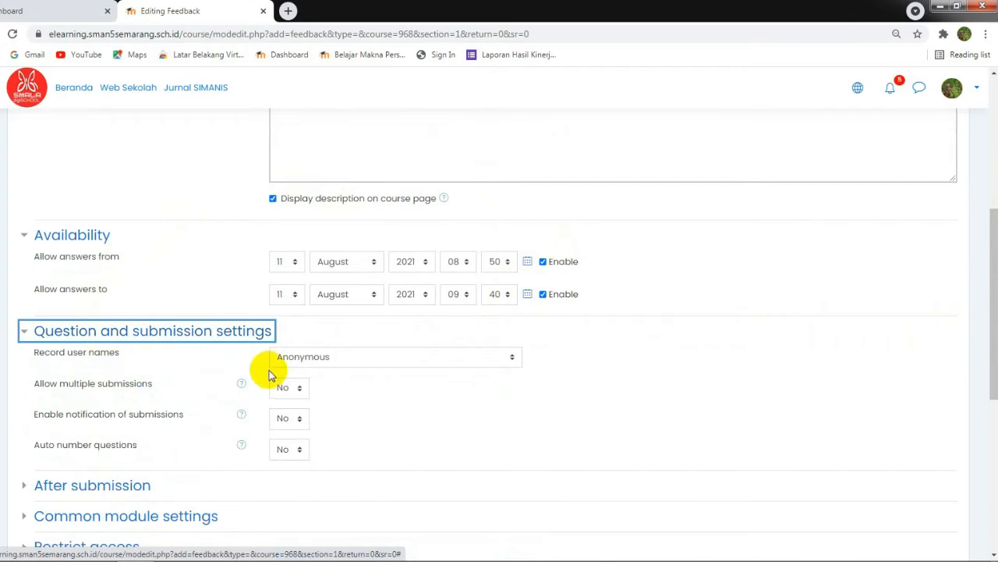
pyautogui.moveTo(994, 292); pyautogui.dragTo(994, 326)
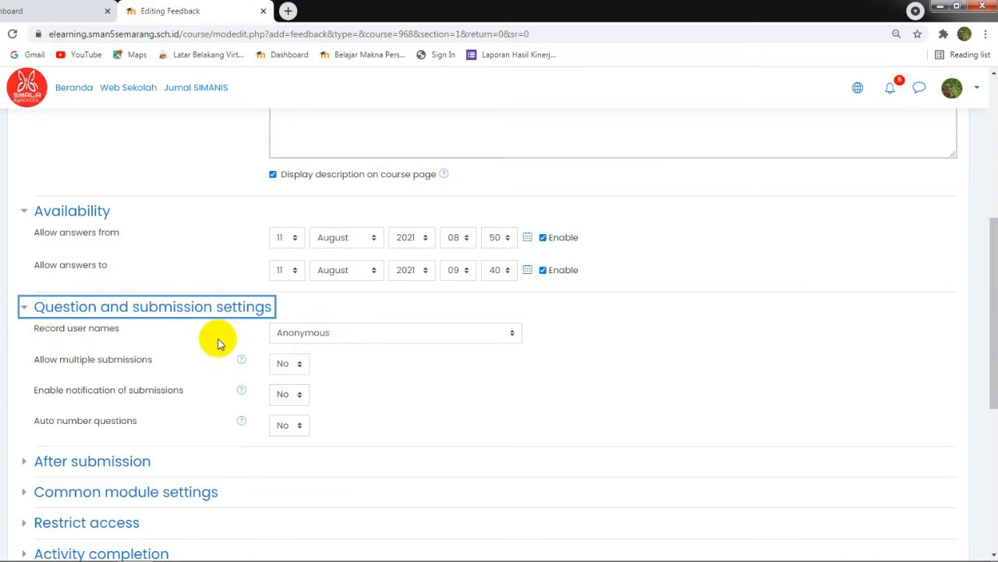
pyautogui.click(288, 333)
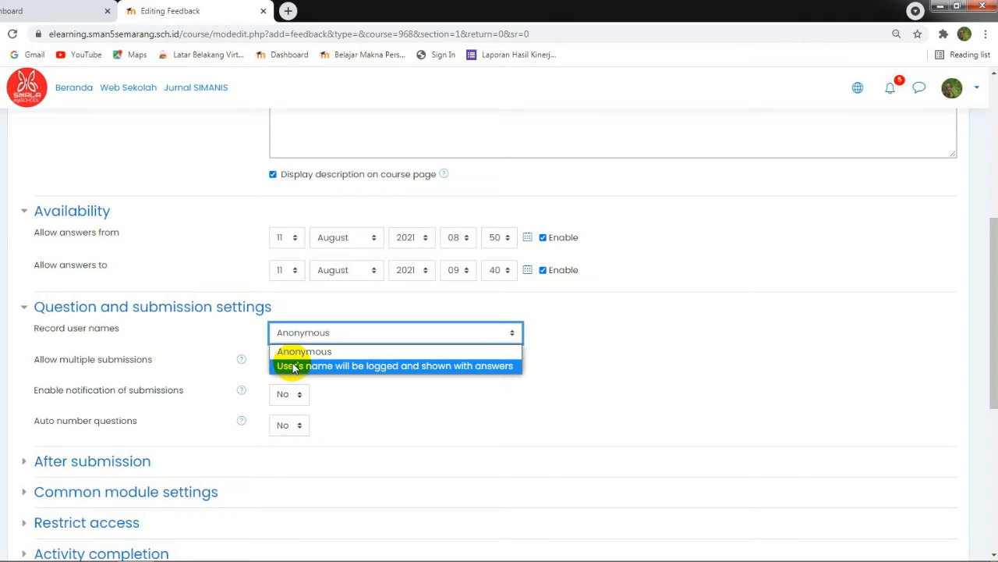
pyautogui.click(293, 367)
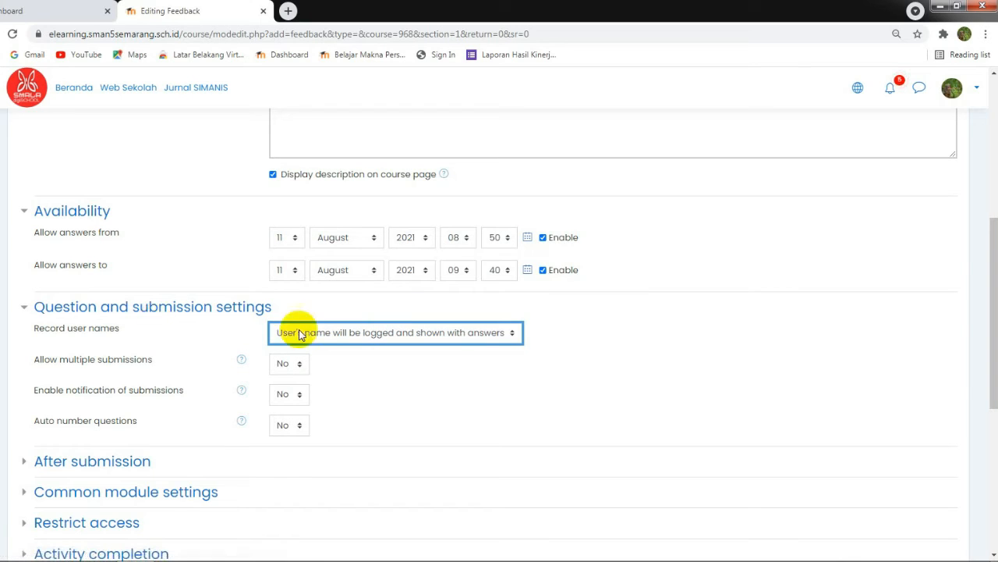
pyautogui.click(327, 327)
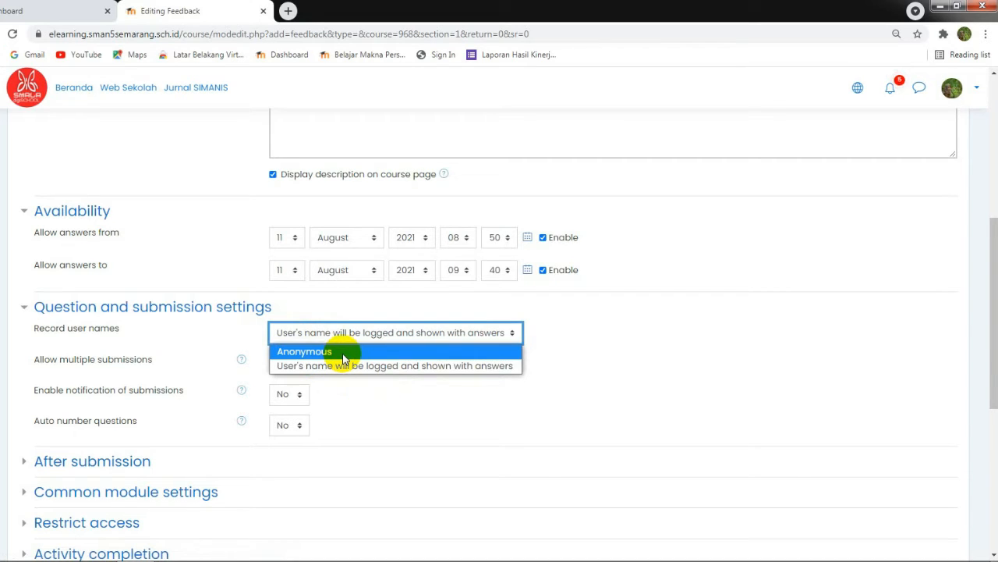
pyautogui.click(342, 366)
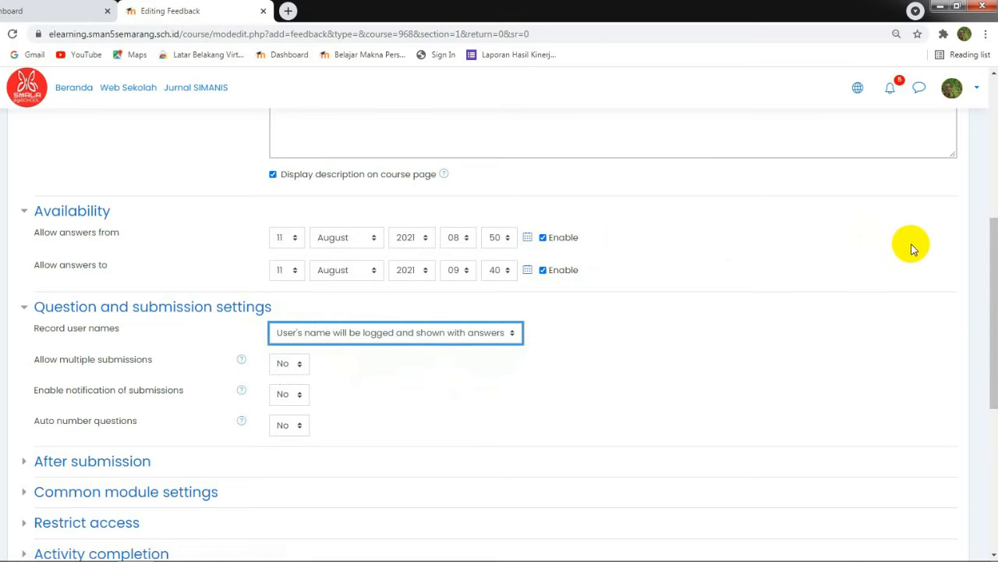
# Expand the After submission settings and enter the completion message "Terima kasih sudah berpendapat dengan baik.".
pyautogui.moveTo(994, 263); pyautogui.dragTo(987, 330)
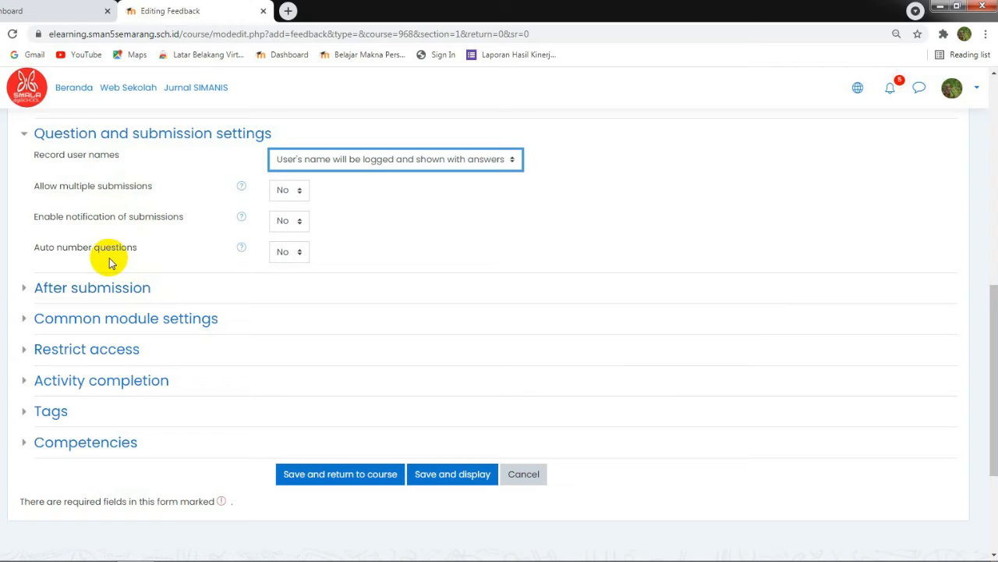
pyautogui.click(96, 289)
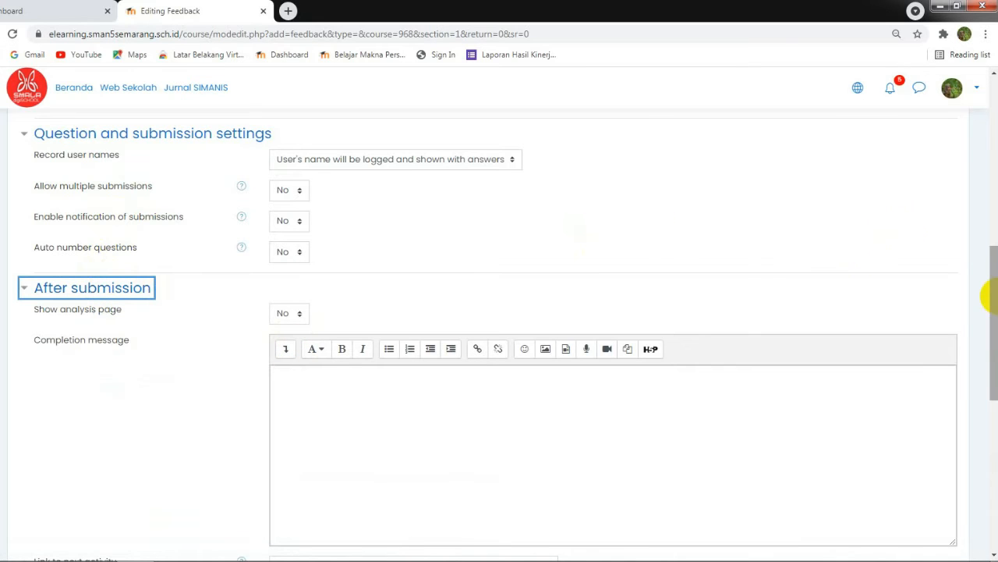
pyautogui.moveTo(990, 295); pyautogui.dragTo(990, 336)
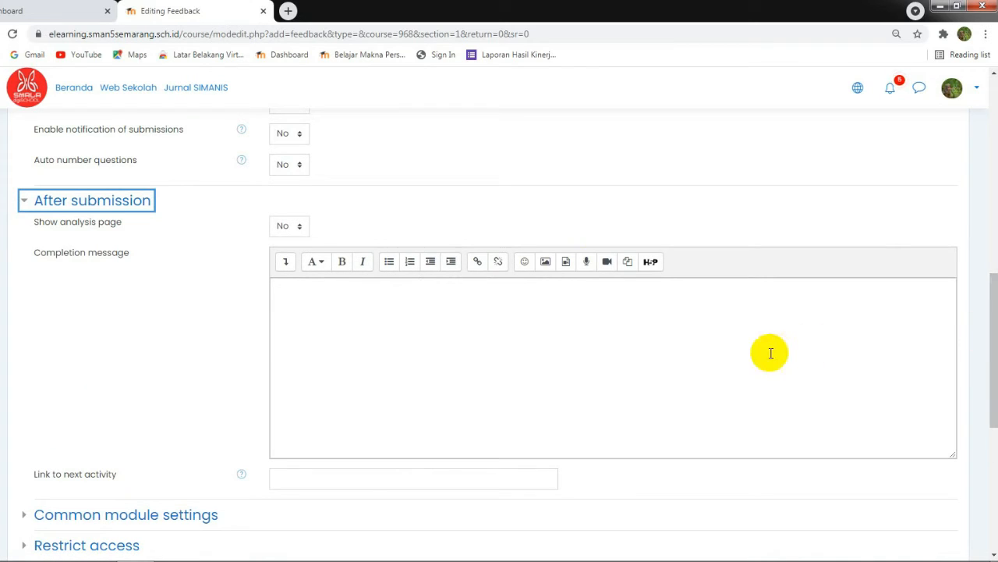
pyautogui.click(693, 340)
pyautogui.write('Teri')
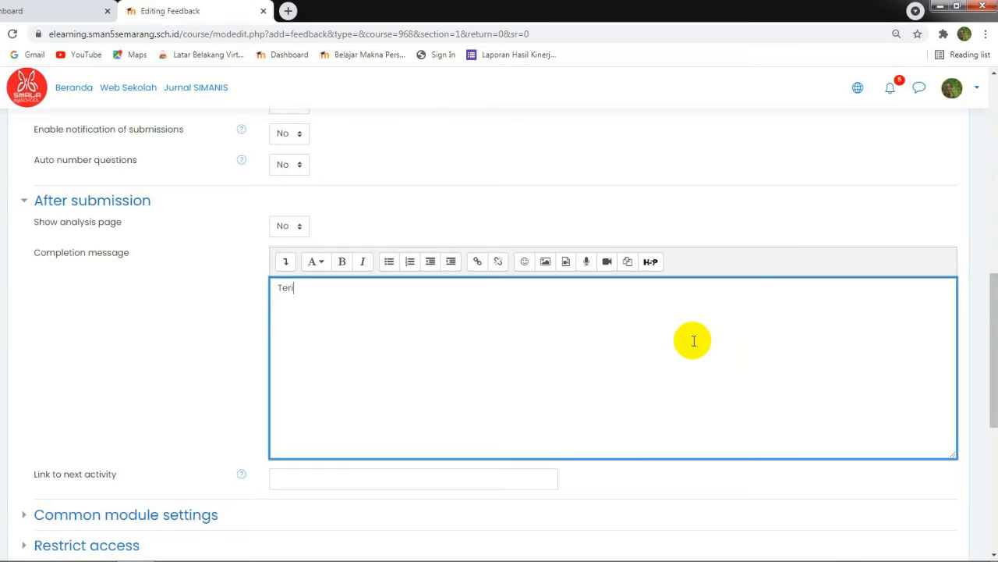
pyautogui.write('ma kasih sudah berpendapa')
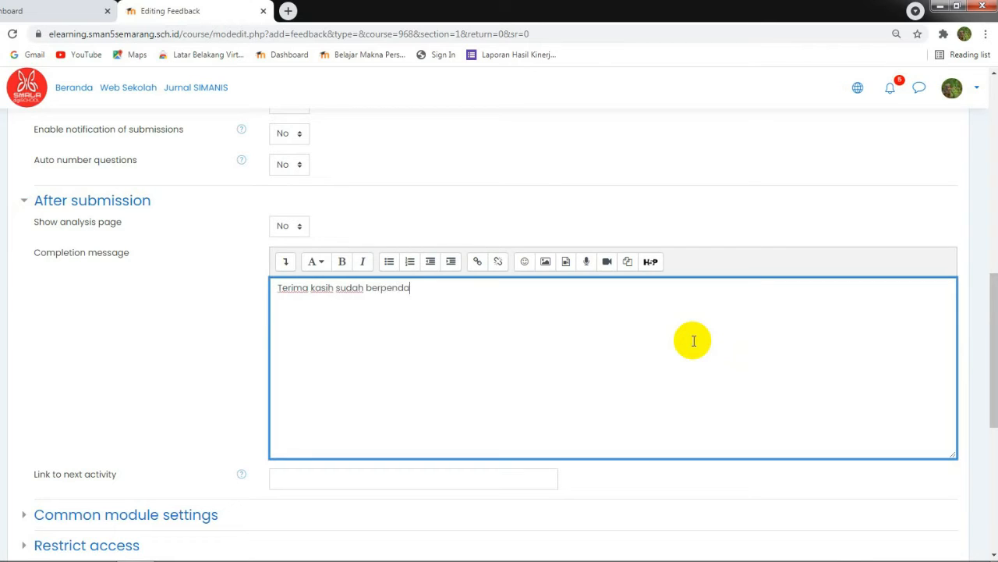
pyautogui.press('BackSpace')
pyautogui.press('BackSpace')
pyautogui.write('oat')
pyautogui.press('BackSpace')
pyautogui.press('BackSpace')
pyautogui.press('BackSpace')
pyautogui.write('pat dengan baik.')
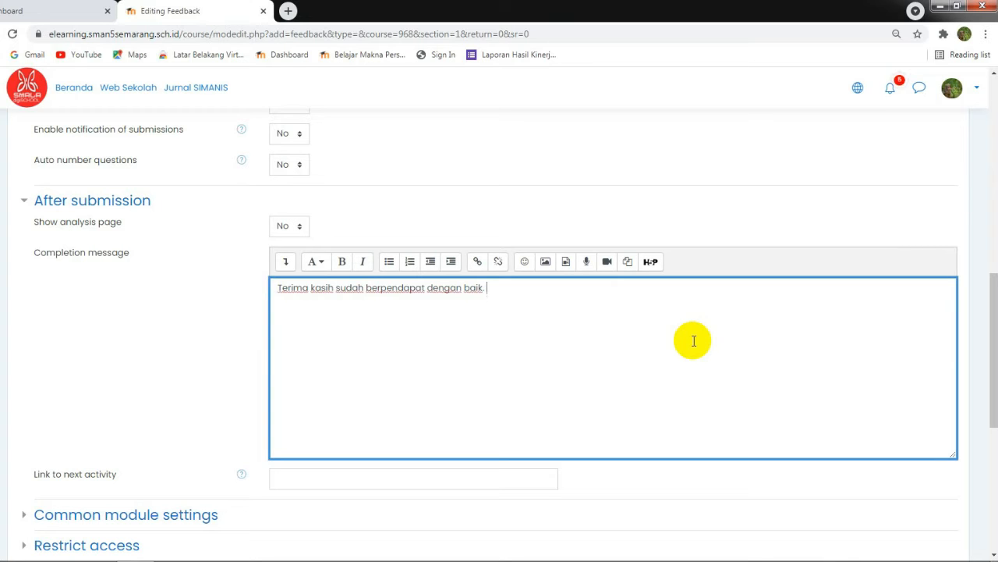
# Expand the Common module settings and review the availability, ID number and group mode options.
pyautogui.moveTo(989, 312); pyautogui.dragTo(988, 383)
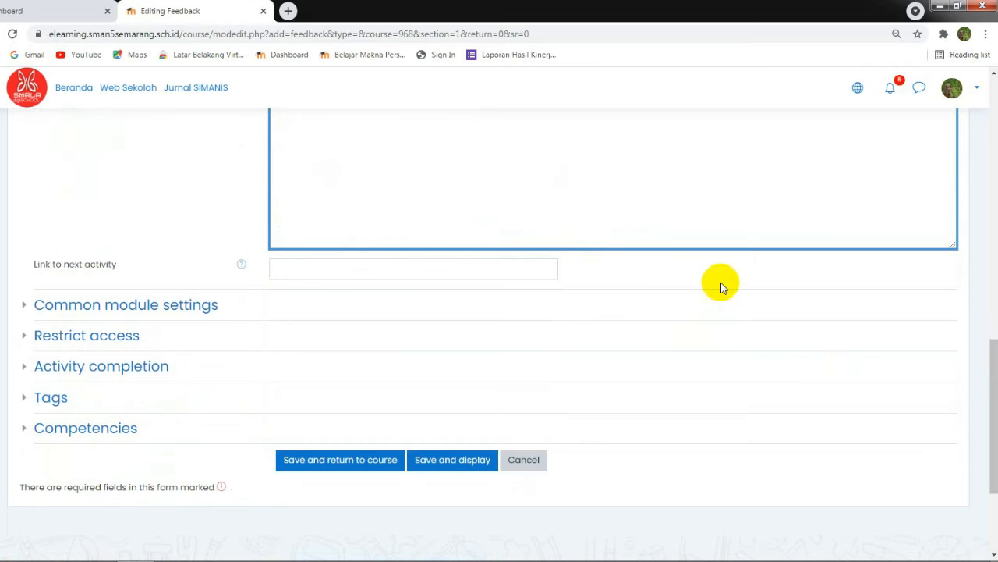
pyautogui.click(209, 305)
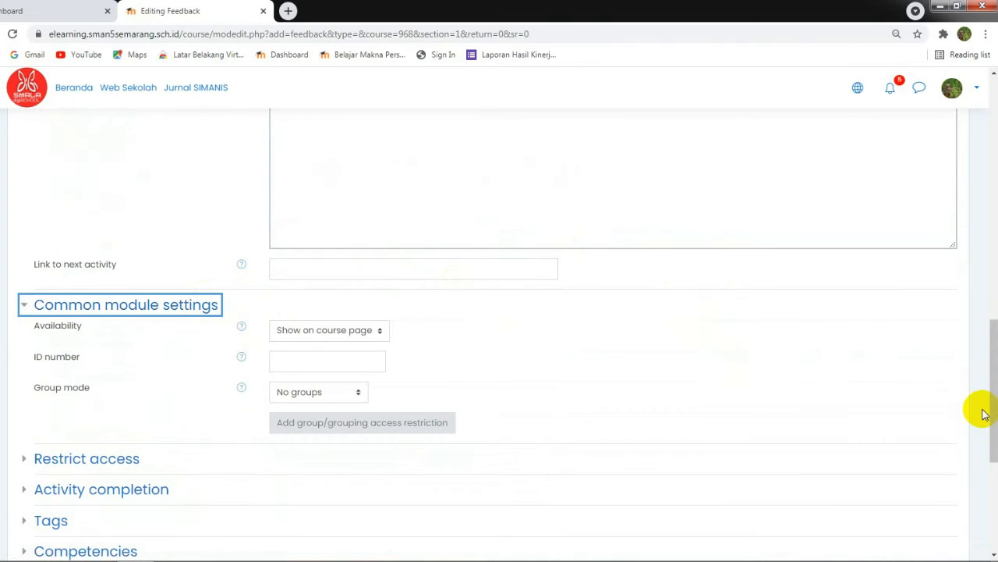
pyautogui.moveTo(995, 382); pyautogui.dragTo(987, 436)
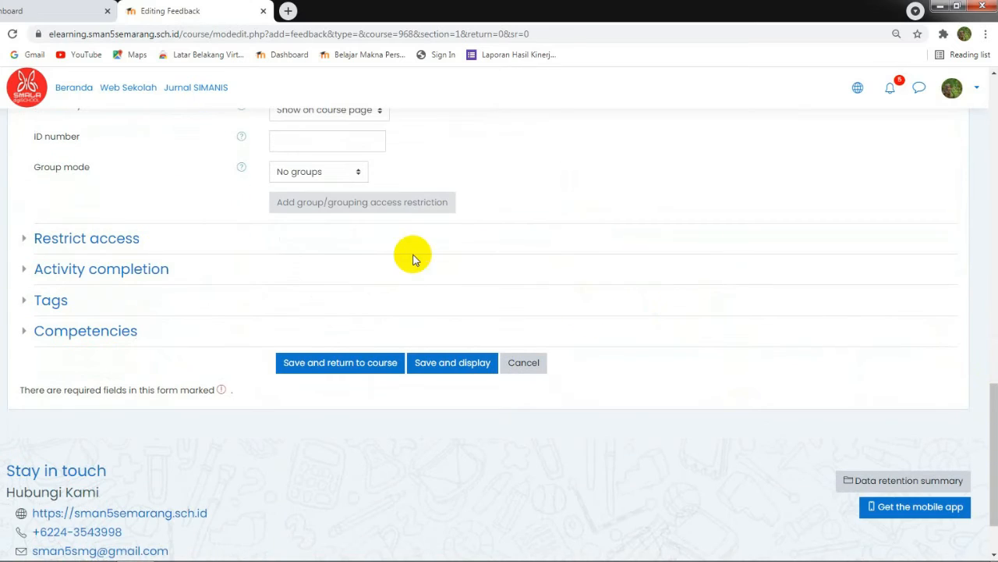
# Expand the Restrict access settings and add a date restriction requiring access from 11 August 2021 at 08:50.
pyautogui.click(114, 242)
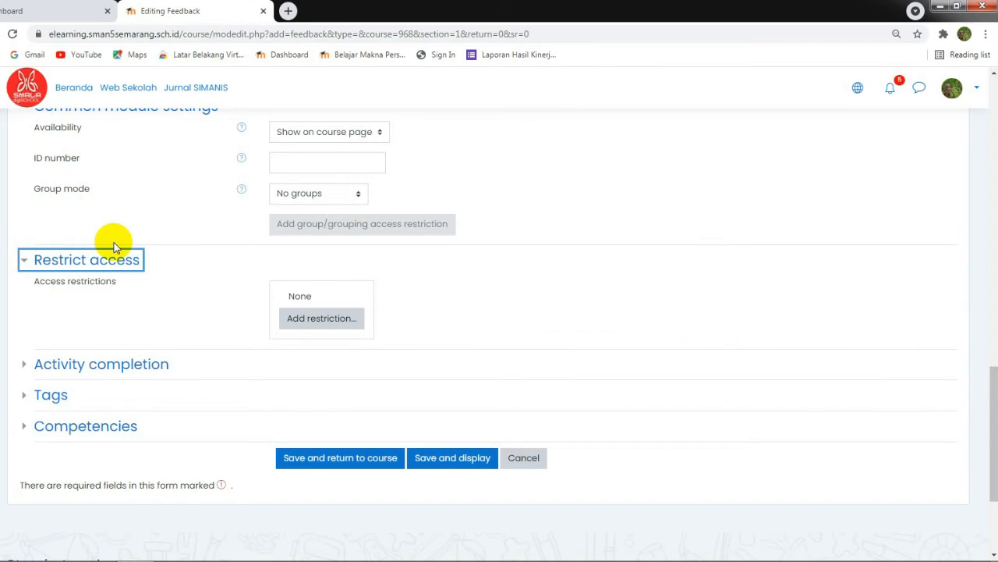
pyautogui.scroll(-1, 113, 247)
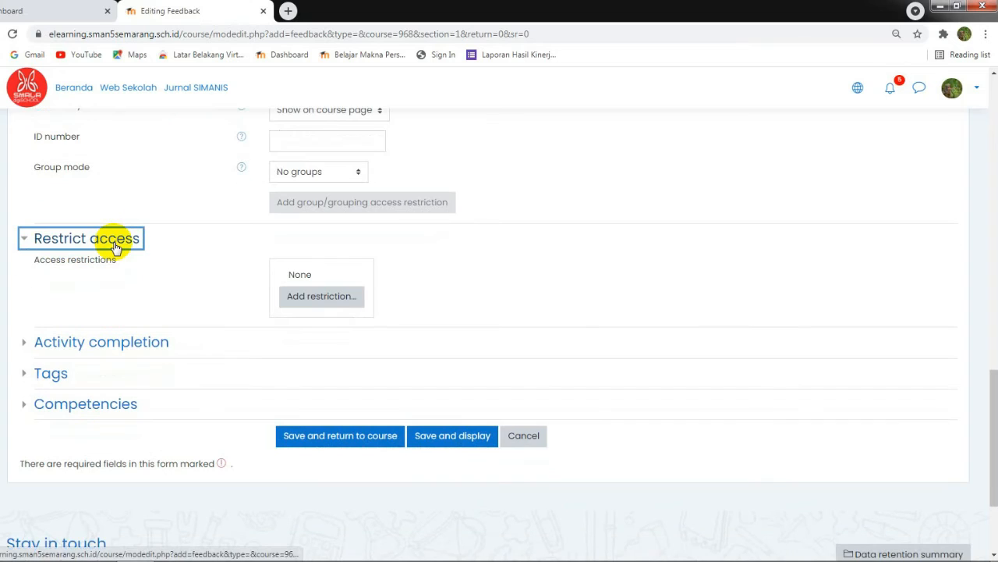
pyautogui.click(297, 296)
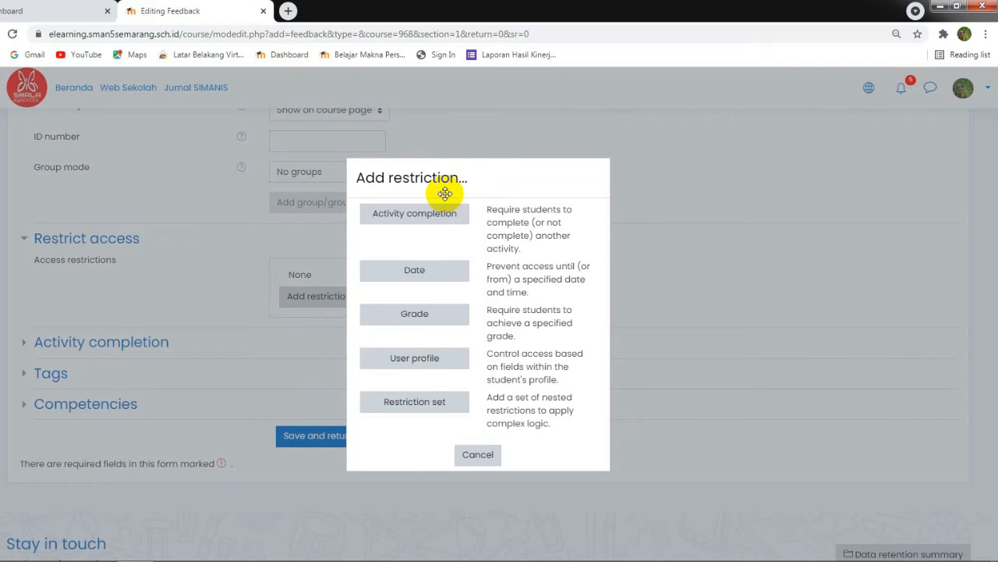
pyautogui.click(425, 279)
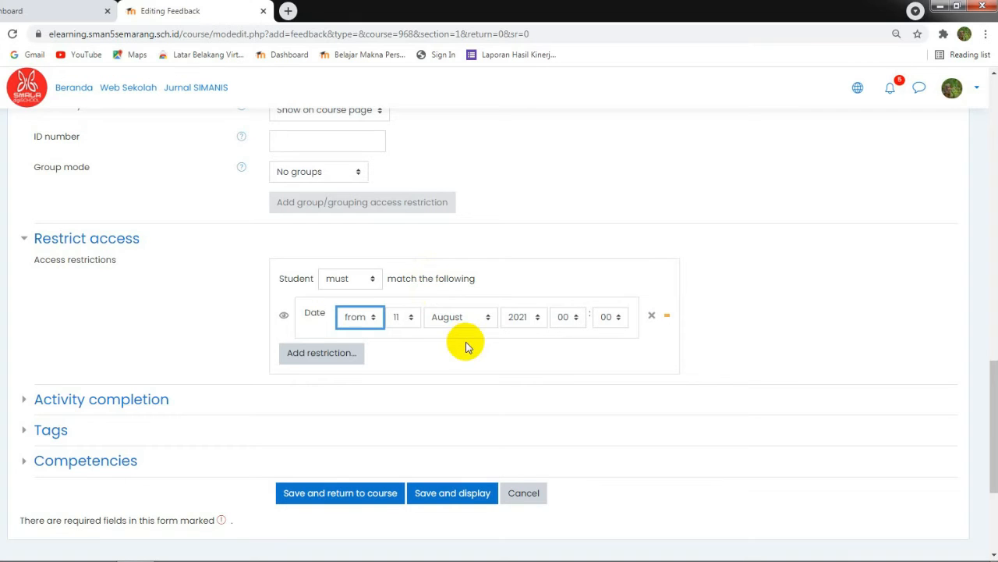
pyautogui.click(564, 319)
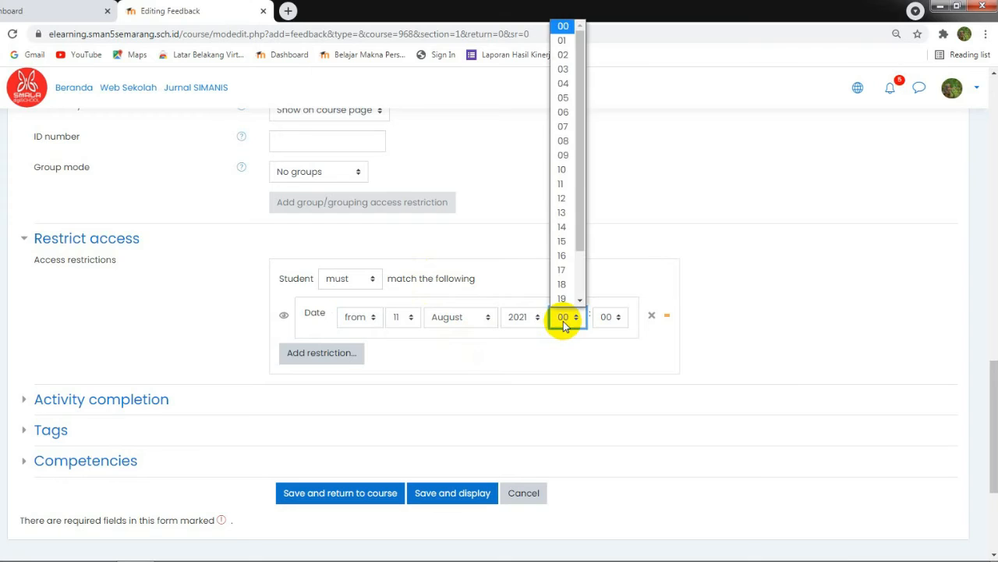
pyautogui.click(563, 140)
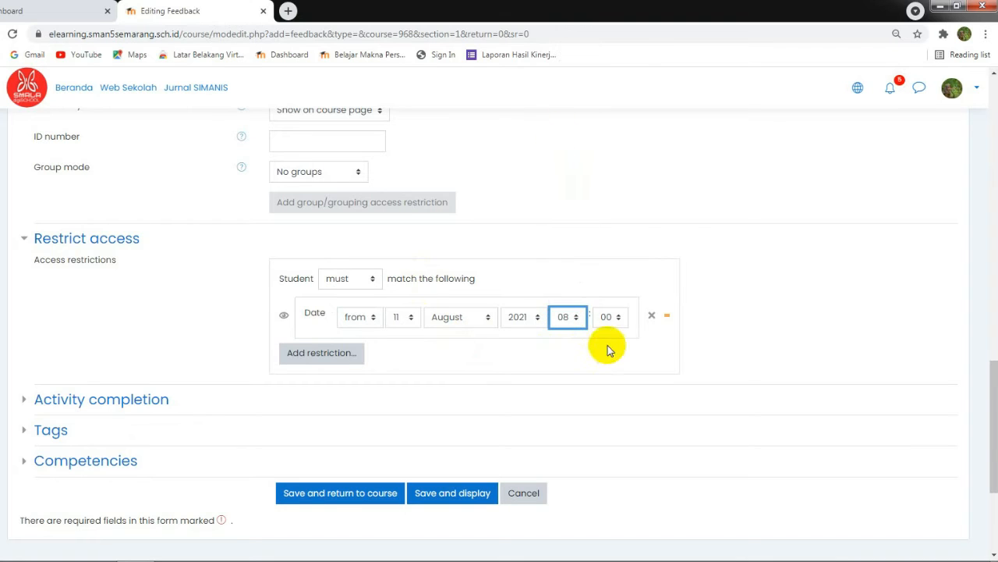
pyautogui.click(606, 321)
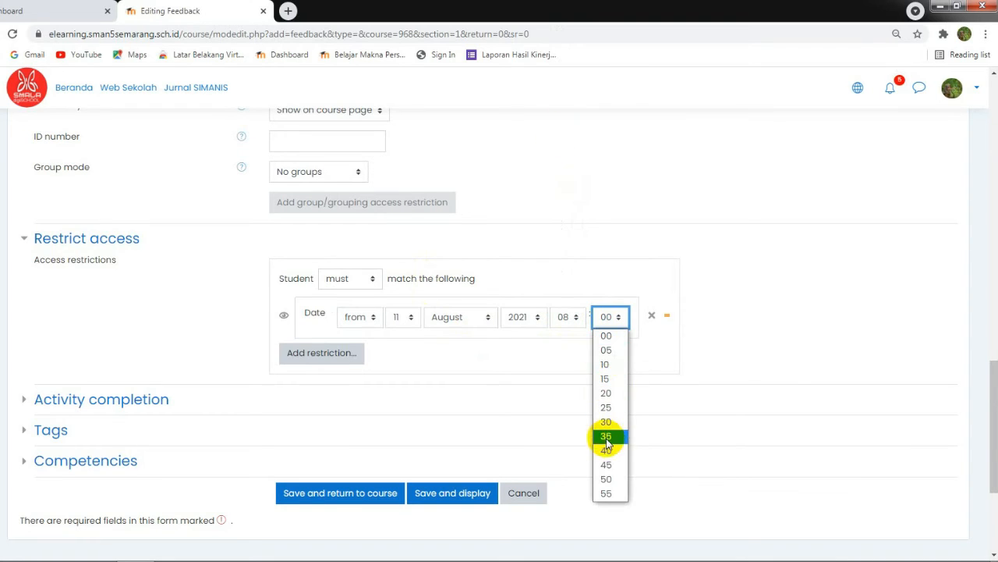
pyautogui.click(607, 479)
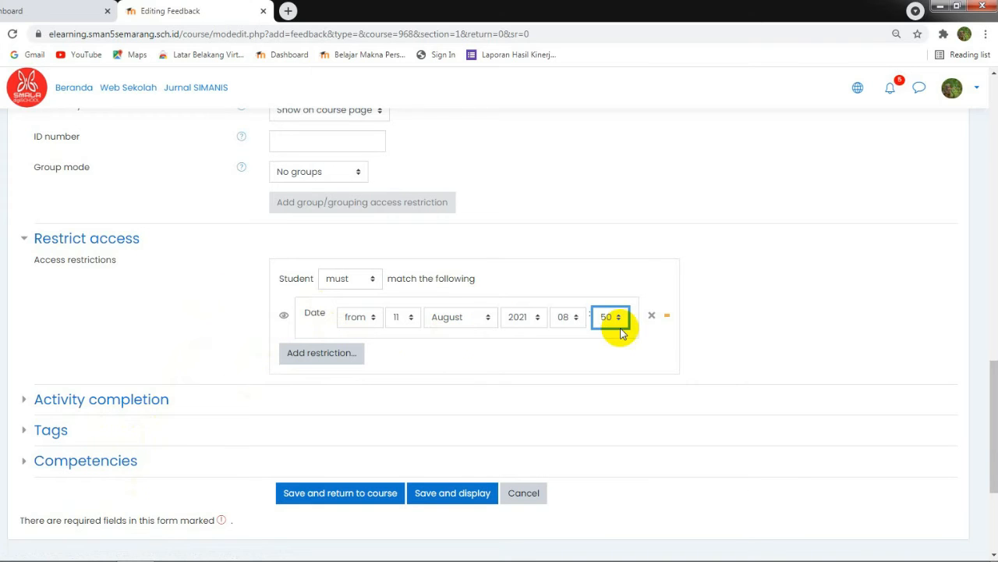
# Review the feedback form's description, availability, question and submission, after submission, common module and access restriction settings.
pyautogui.moveTo(991, 406); pyautogui.dragTo(994, 194)
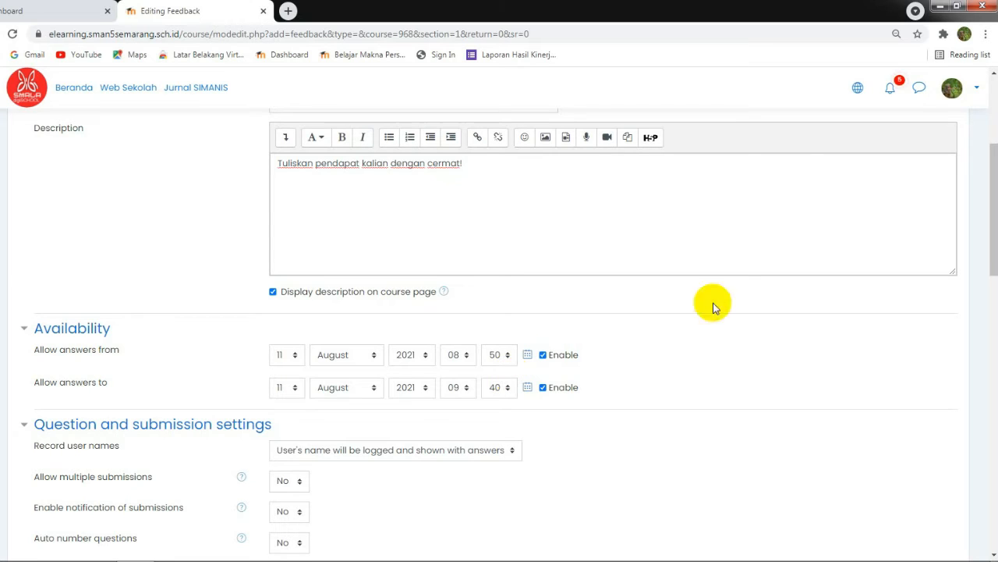
pyautogui.click(955, 242)
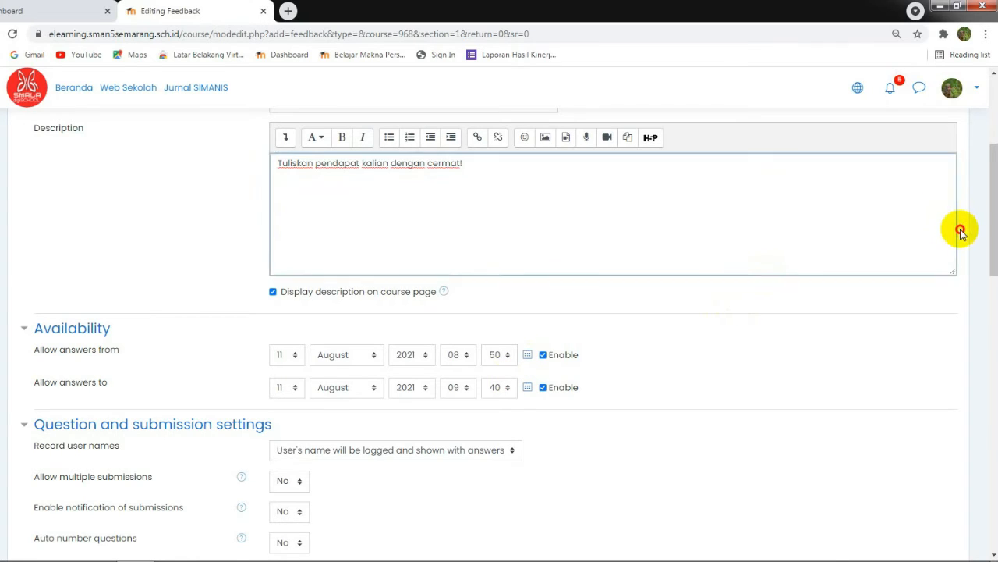
pyautogui.moveTo(989, 223); pyautogui.dragTo(987, 260)
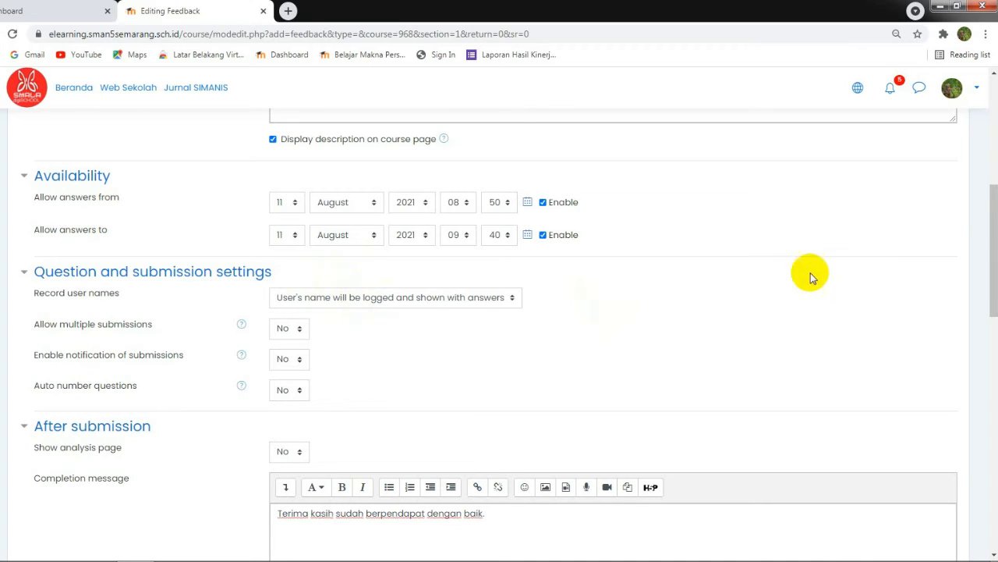
pyautogui.moveTo(992, 219); pyautogui.dragTo(992, 282)
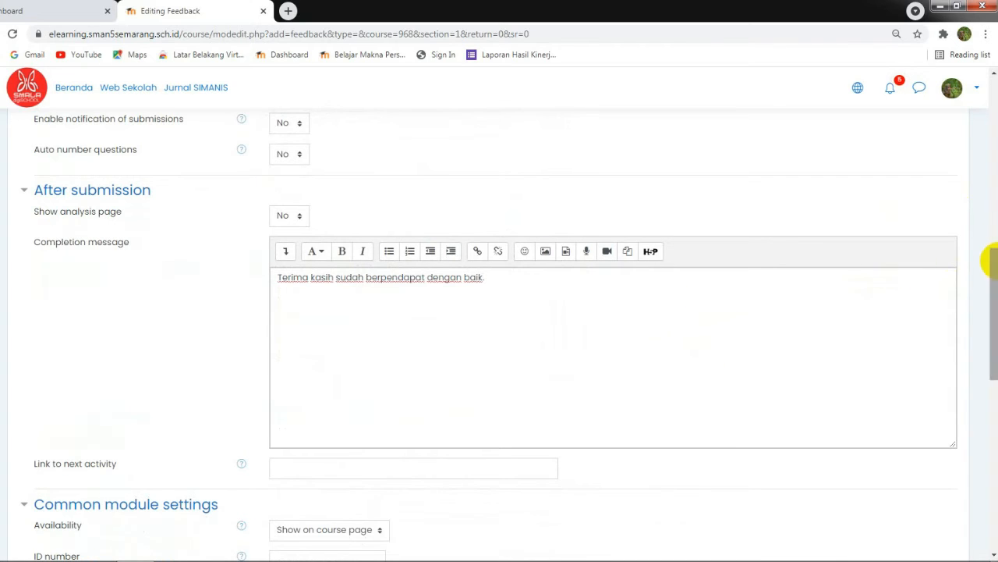
pyautogui.moveTo(989, 257); pyautogui.dragTo(989, 356)
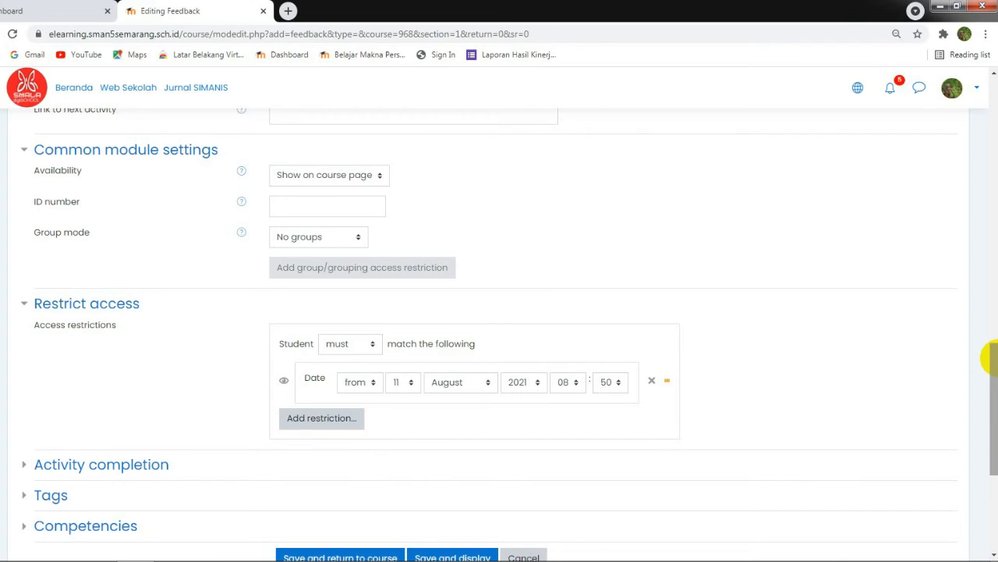
pyautogui.moveTo(991, 359); pyautogui.dragTo(992, 196)
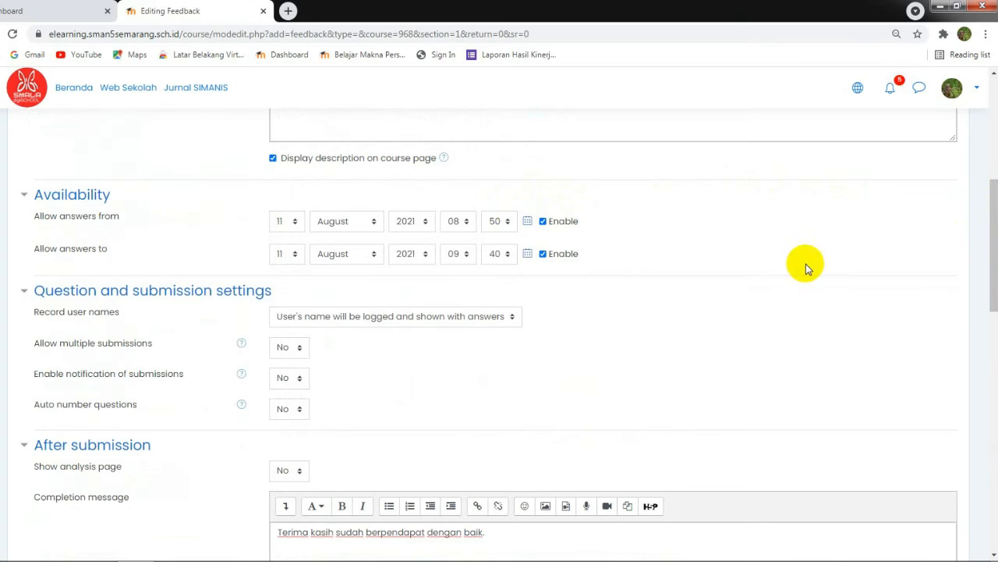
pyautogui.moveTo(988, 274); pyautogui.dragTo(989, 383)
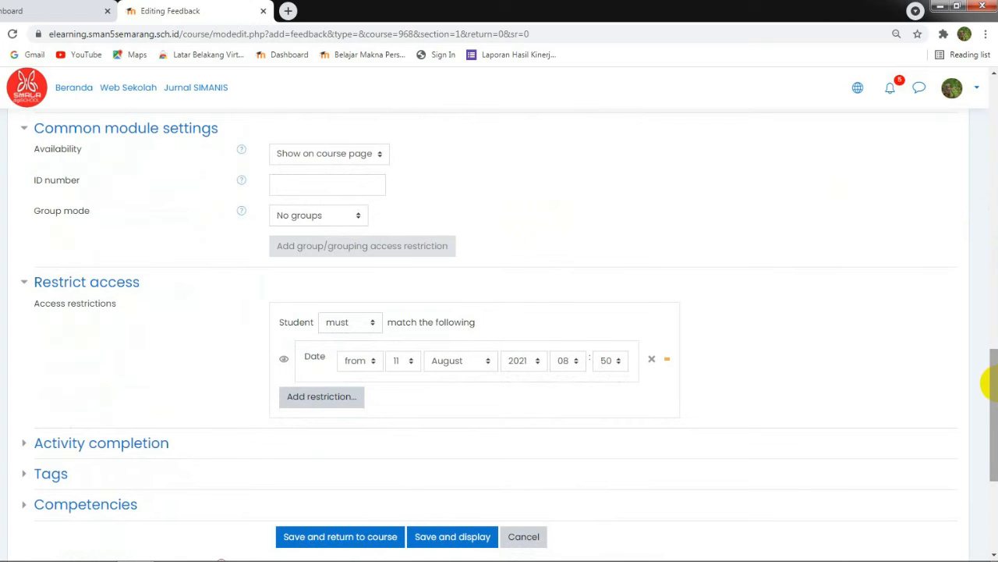
pyautogui.moveTo(989, 384); pyautogui.dragTo(990, 419)
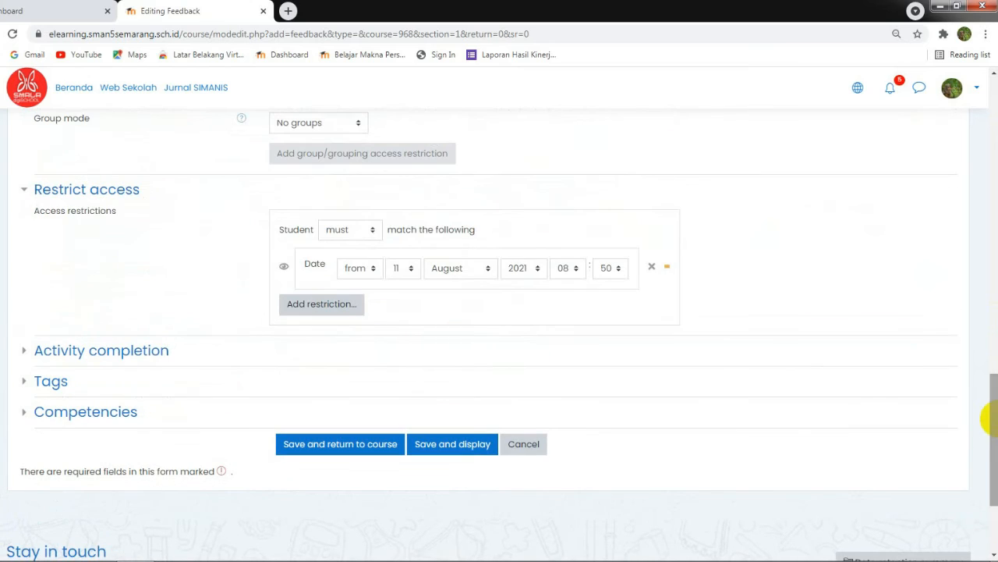
# Save and display the feedback activity, and start adding a Longer text answer question to it.
pyautogui.click(442, 453)
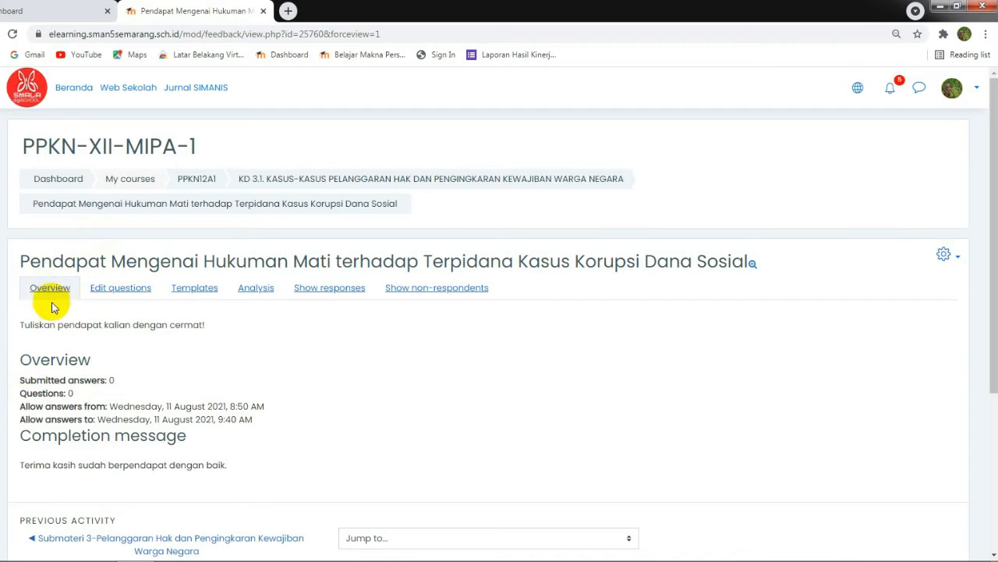
pyautogui.click(121, 293)
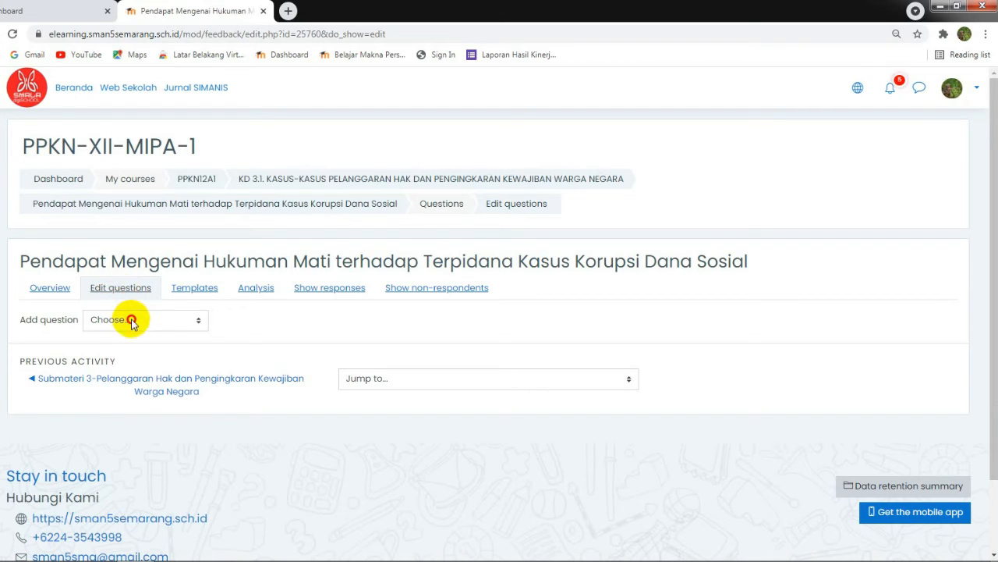
pyautogui.click(131, 320)
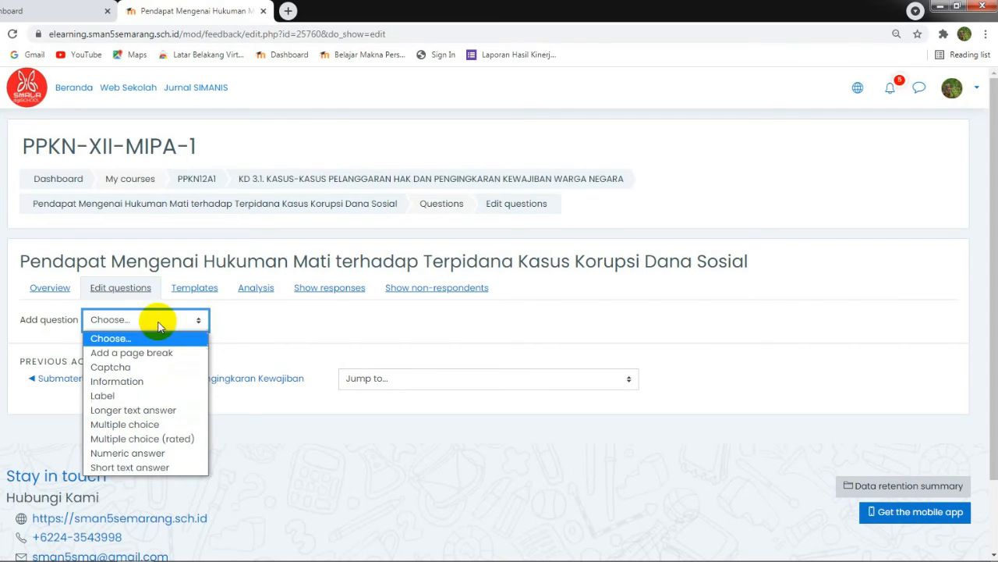
pyautogui.click(140, 412)
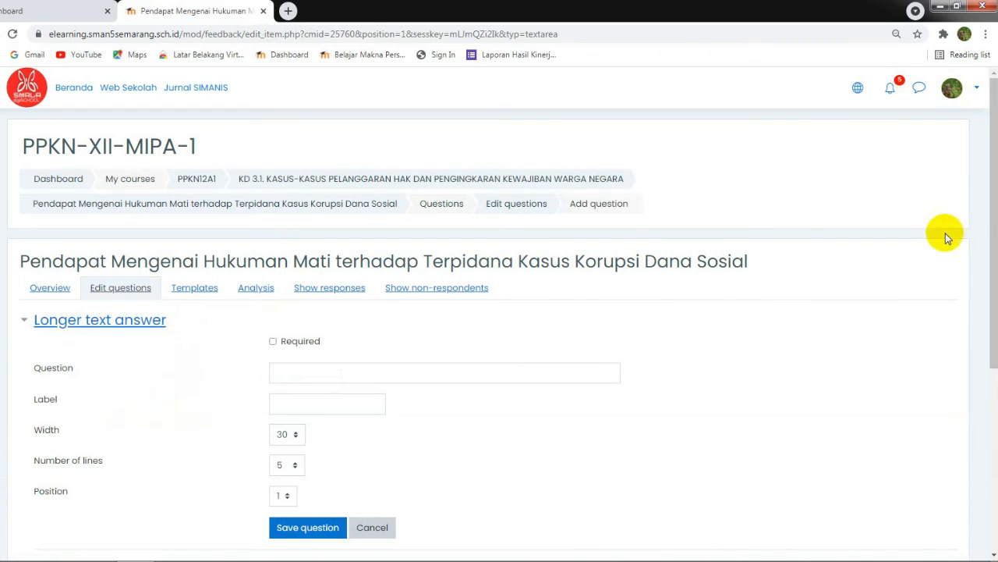
pyautogui.scroll(-1, 989, 212)
pyautogui.scroll(-1, 992, 234)
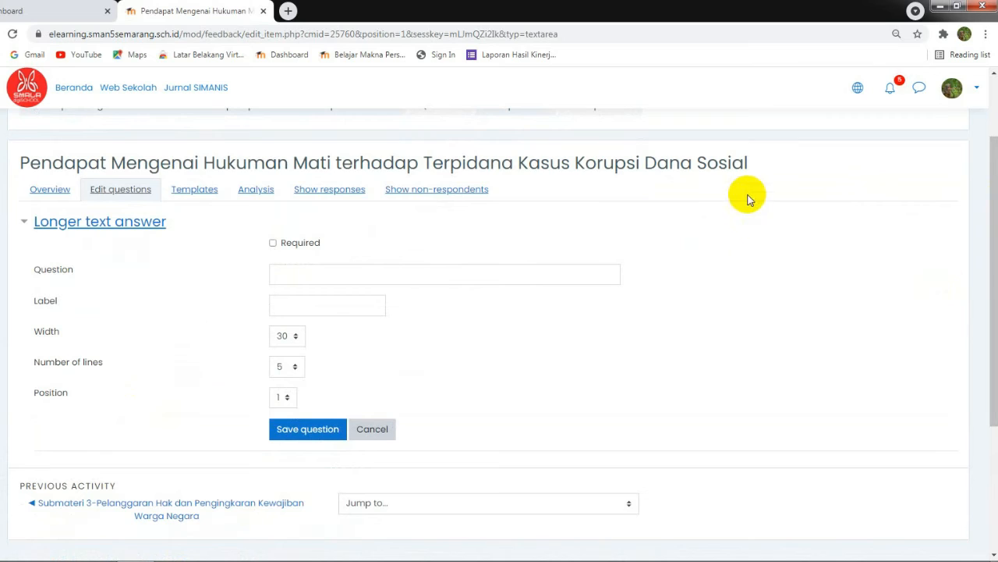
# Enter the question text "Bagaimana pendapat kalian mengenai hukuman mati terhadap terpidana kasus korupsi dana sosial?".
pyautogui.click(322, 277)
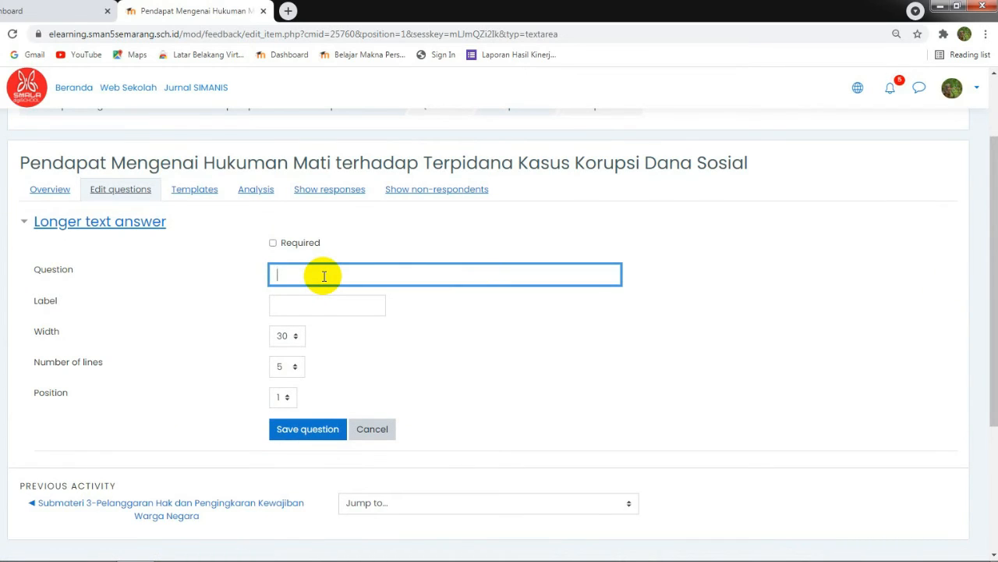
pyautogui.write('a')
pyautogui.press('BackSpace')
pyautogui.write('Bagaimana pendapat ka')
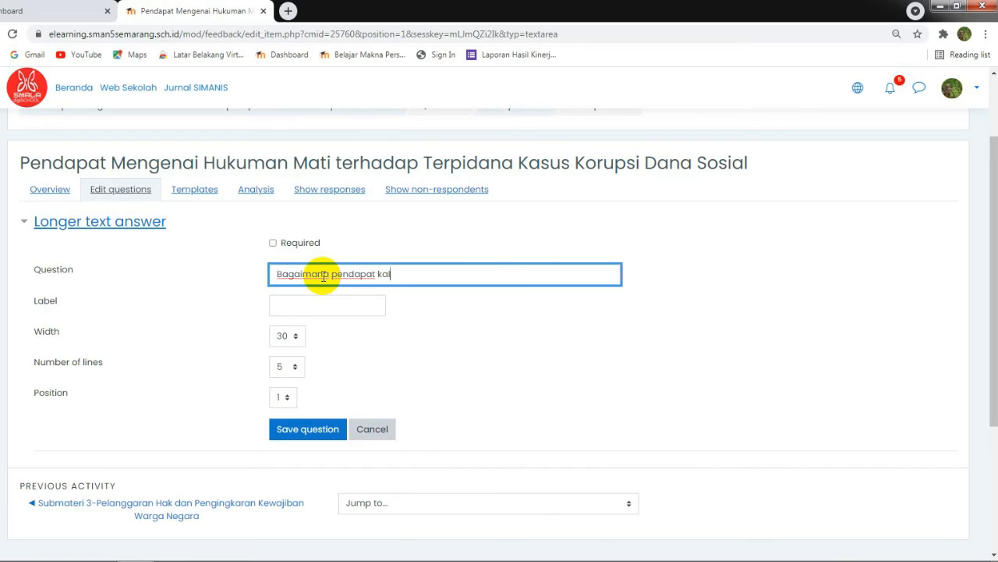
pyautogui.write('lian mengenai huk')
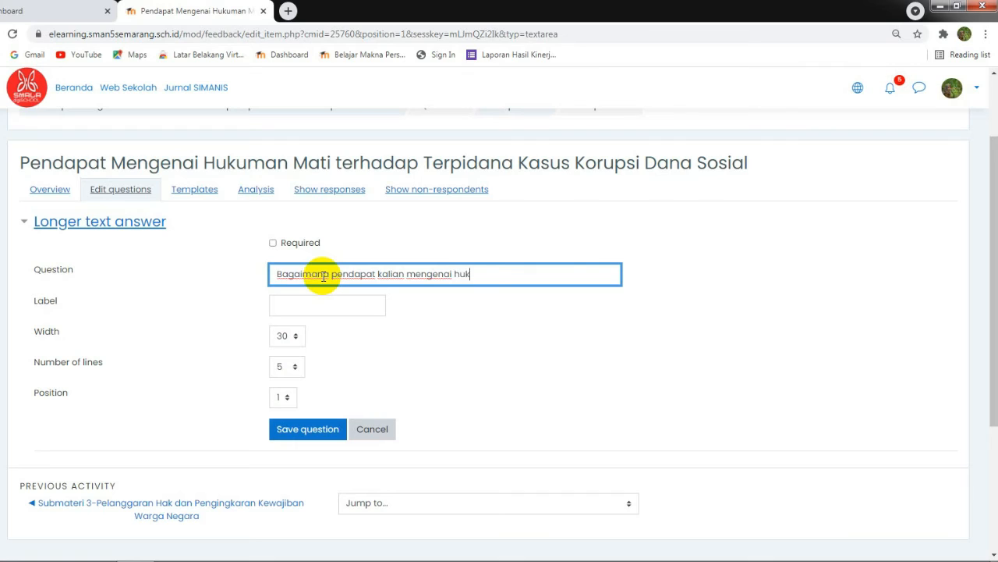
pyautogui.write('uman mati terhadap')
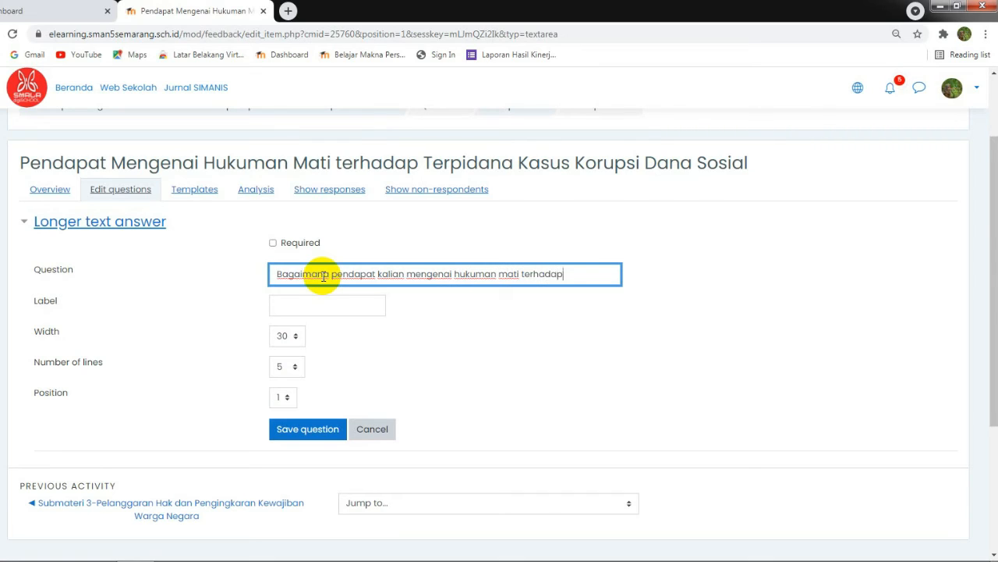
pyautogui.write(' terpindana')
pyautogui.press('BackSpace')
pyautogui.press('BackSpace')
pyautogui.press('BackSpace')
pyautogui.press('BackSpace')
pyautogui.press('BackSpace')
pyautogui.press('BackSpace')
pyautogui.write('dana kasu')
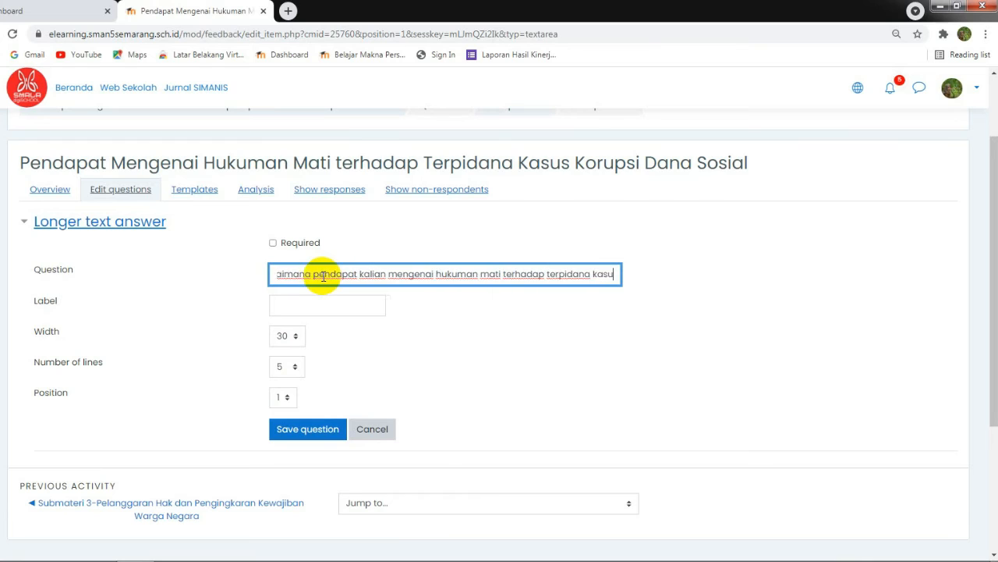
pyautogui.write('s korupsi ')
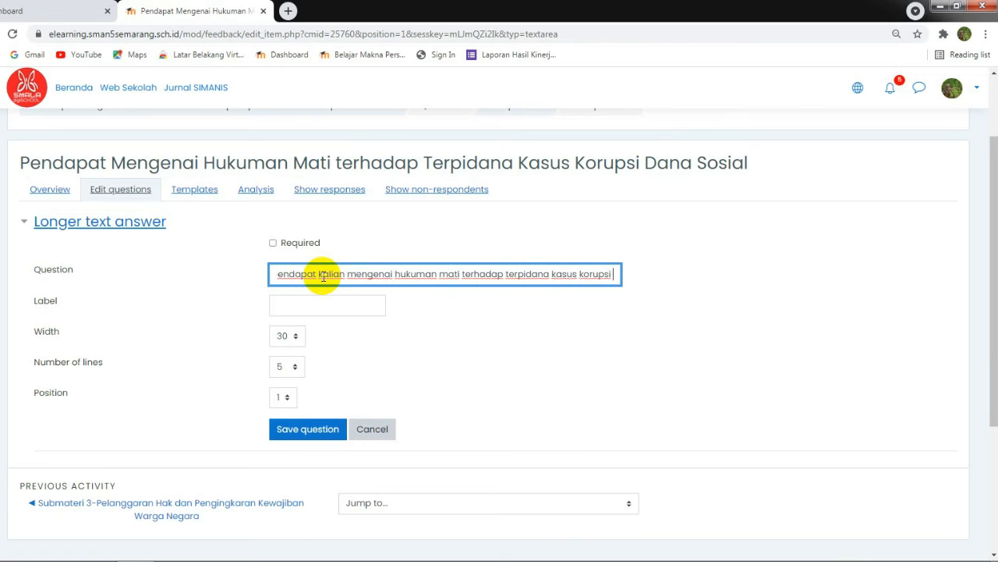
pyautogui.write('dana sosial')
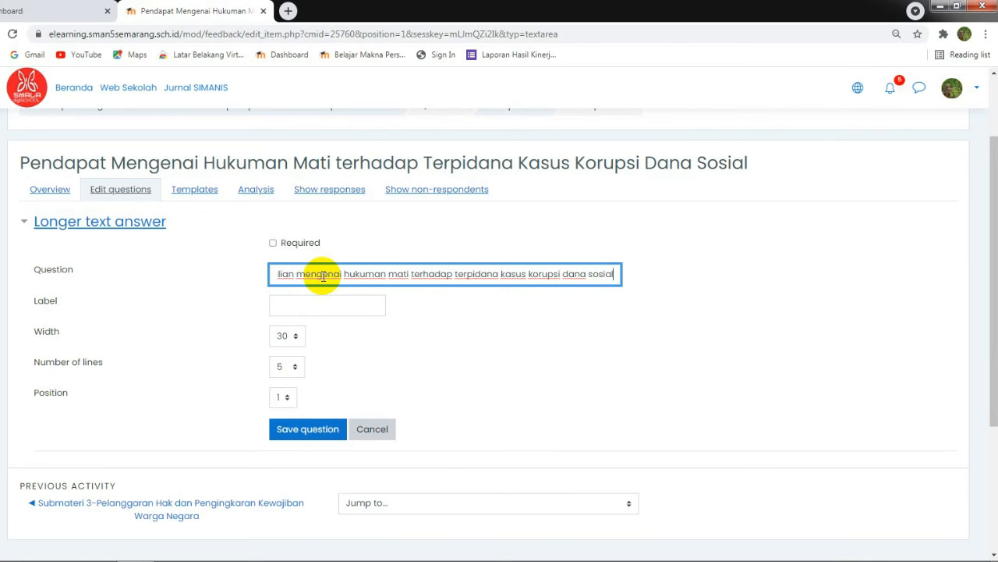
pyautogui.write('?')
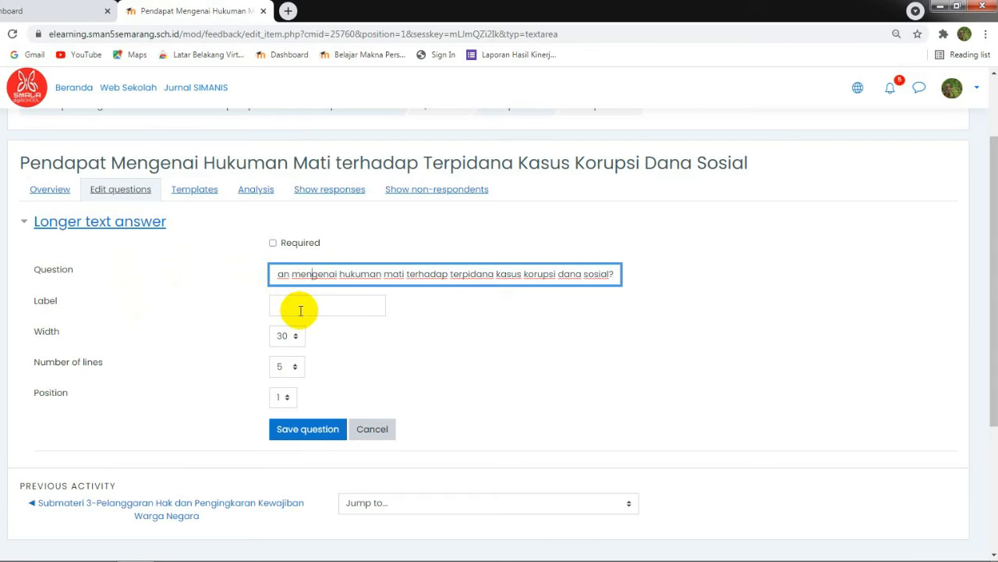
pyautogui.click(380, 334)
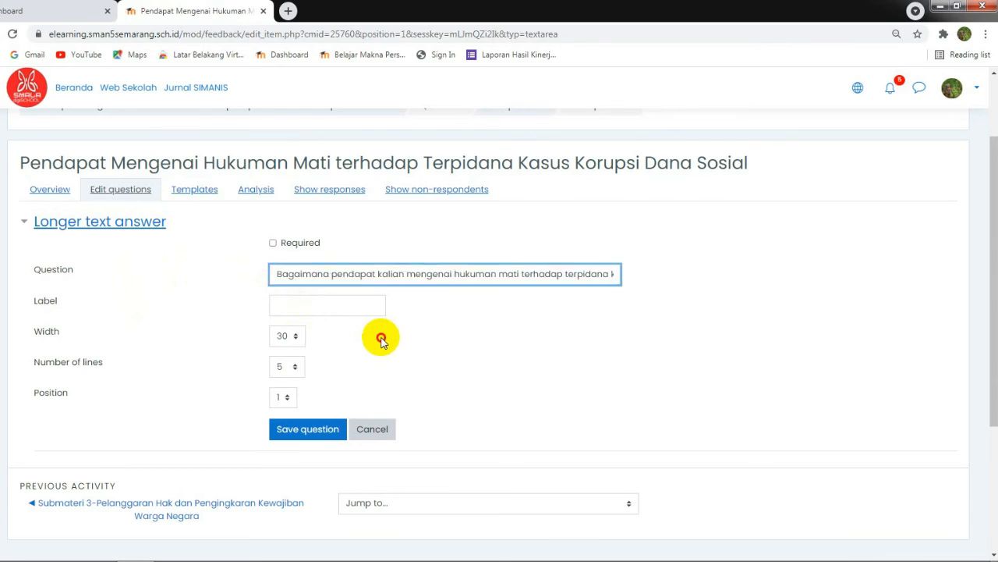
# Set the label of the longer text answer question to "1.".
pyautogui.click(306, 303)
pyautogui.write('1')
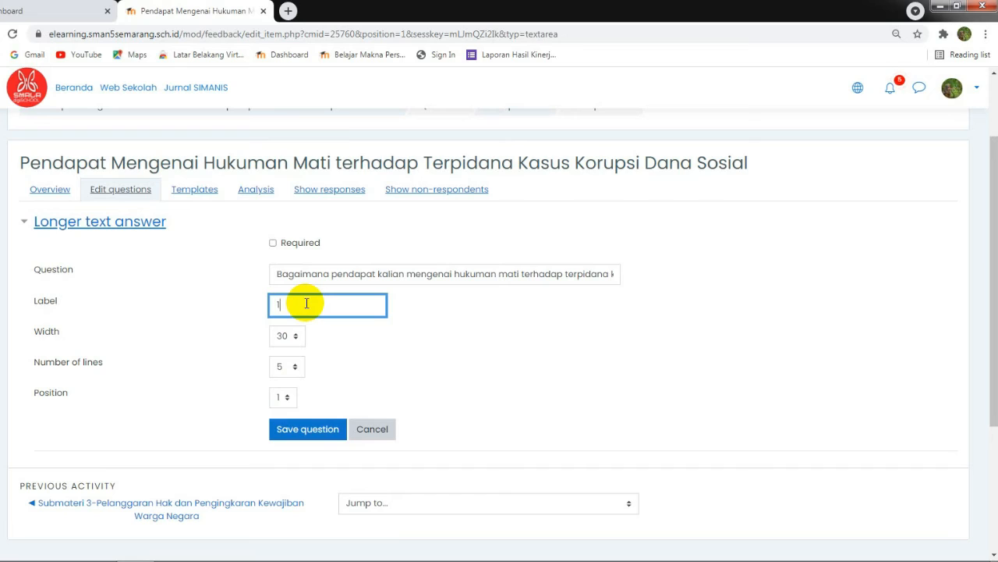
pyautogui.write('.')
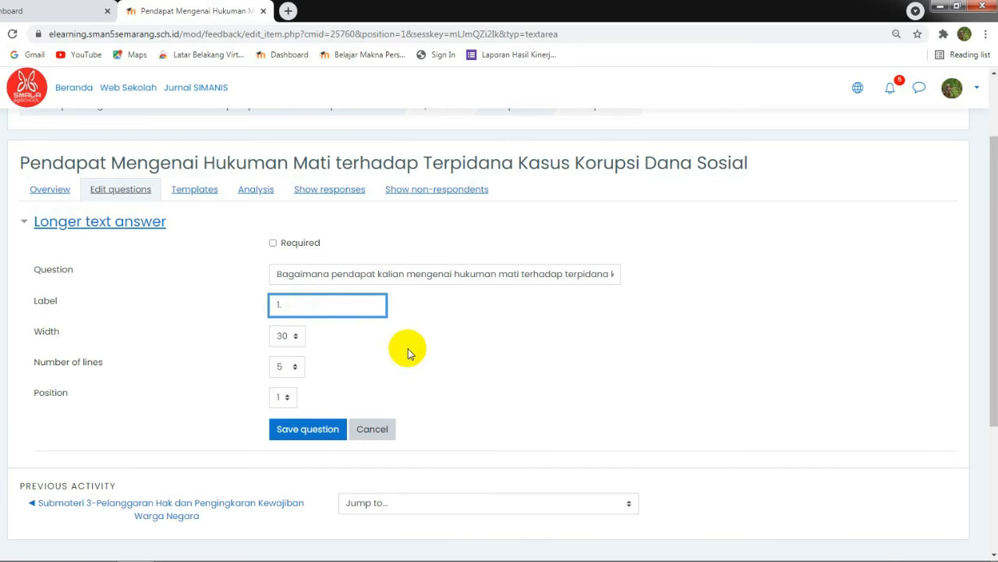
pyautogui.click(407, 352)
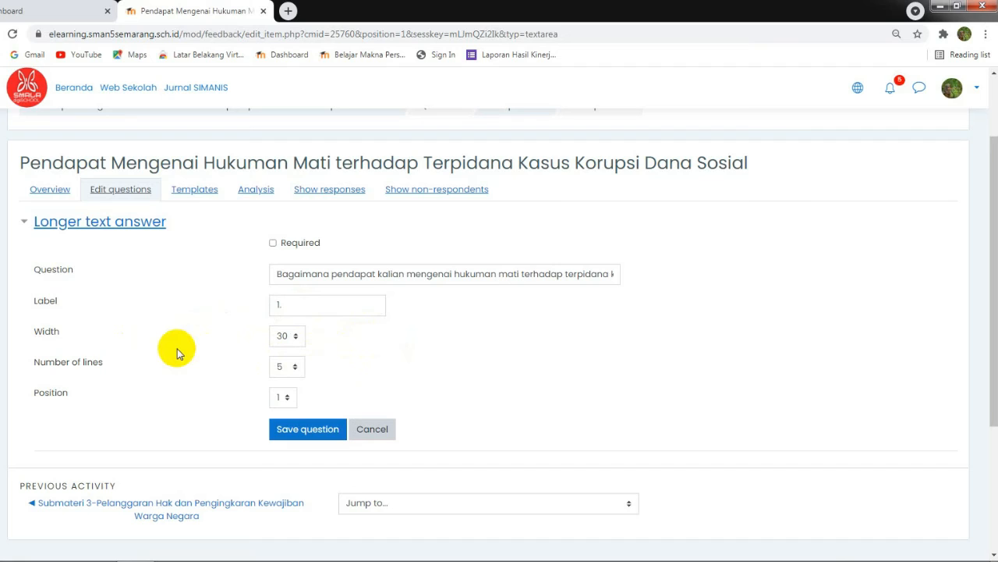
# Set the longer text answer's width to 50 and its number of lines to 30.
pyautogui.click(300, 343)
pyautogui.scroll(-3, 300, 297)
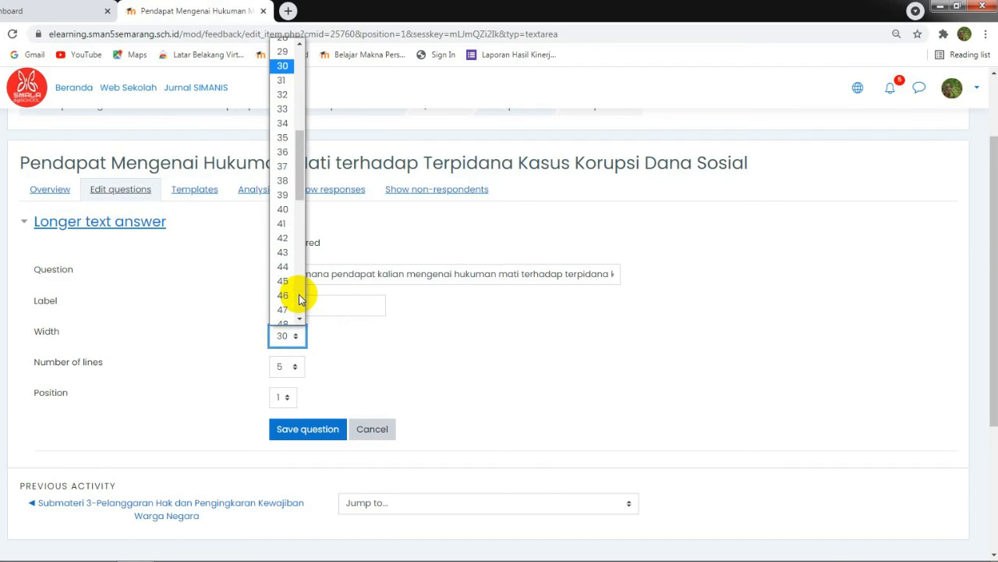
pyautogui.scroll(-3, 301, 299)
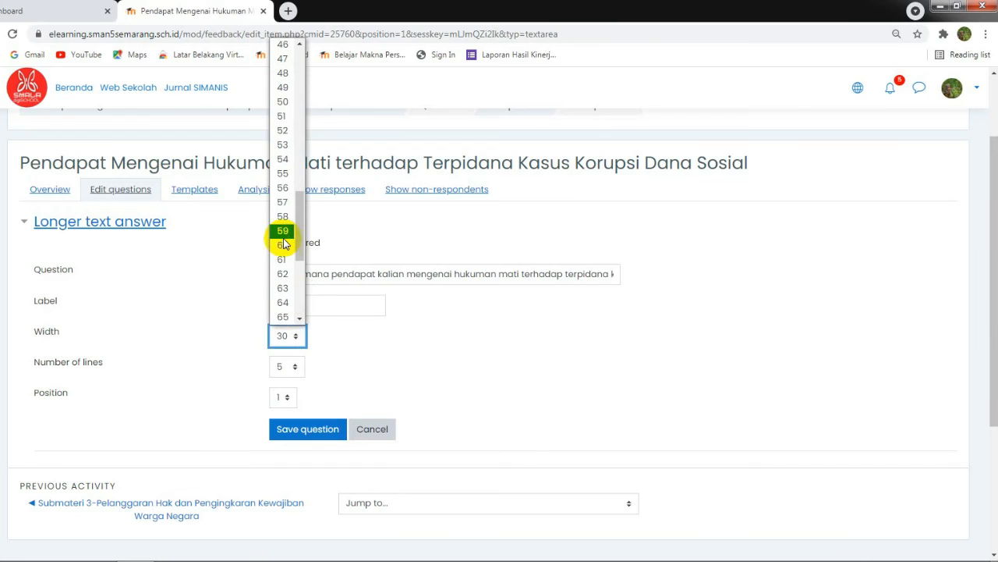
pyautogui.click(288, 102)
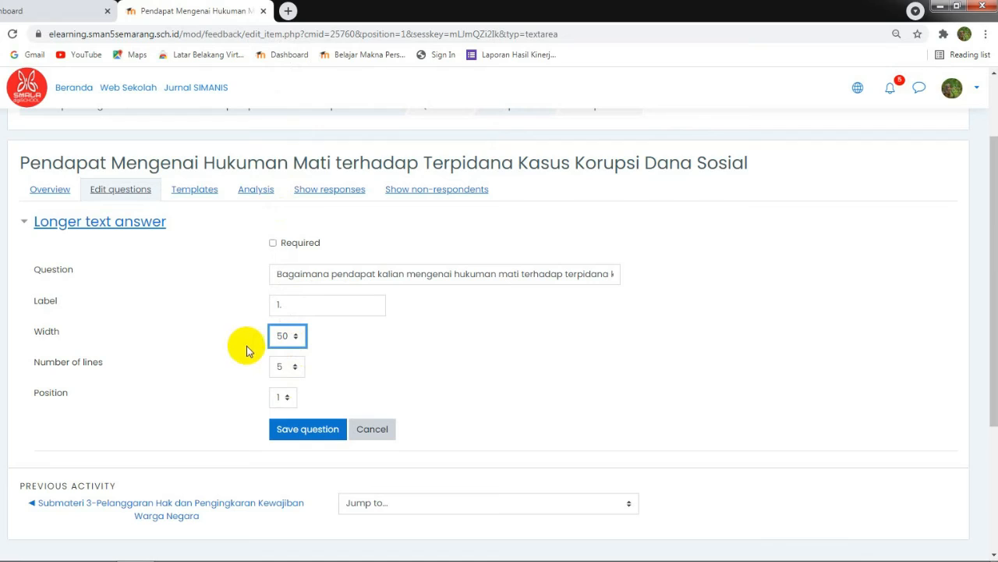
pyautogui.click(295, 372)
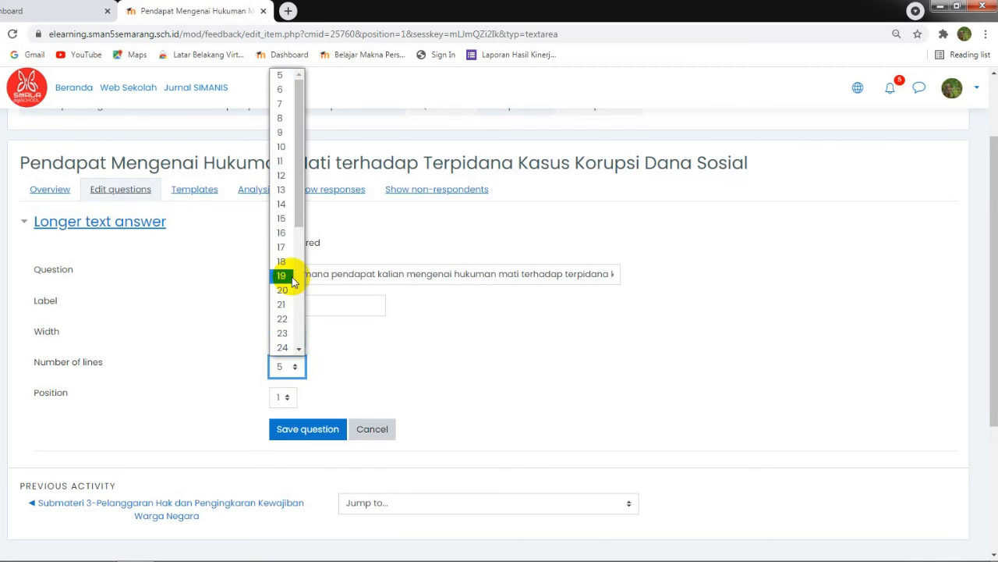
pyautogui.scroll(-3, 296, 300)
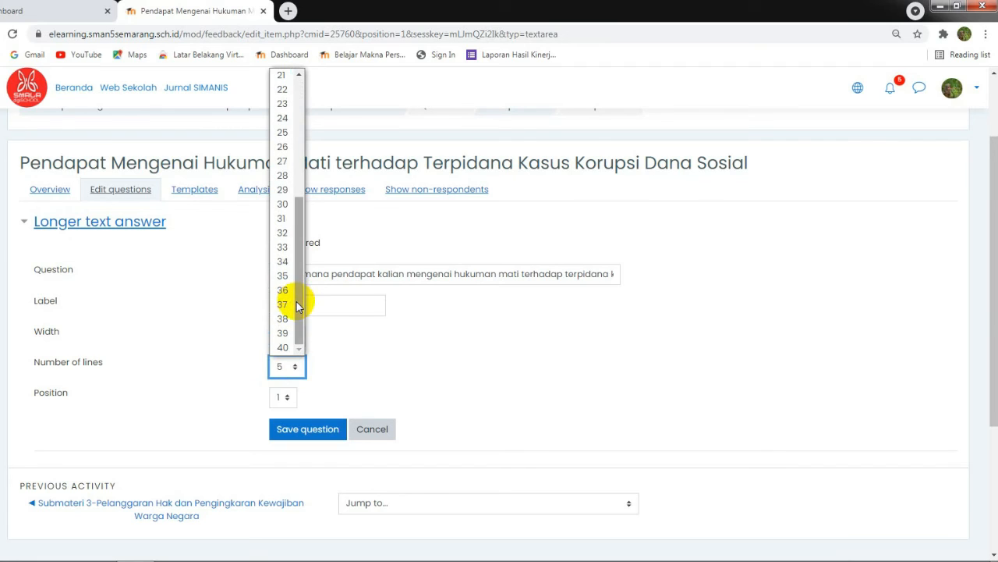
pyautogui.click(296, 205)
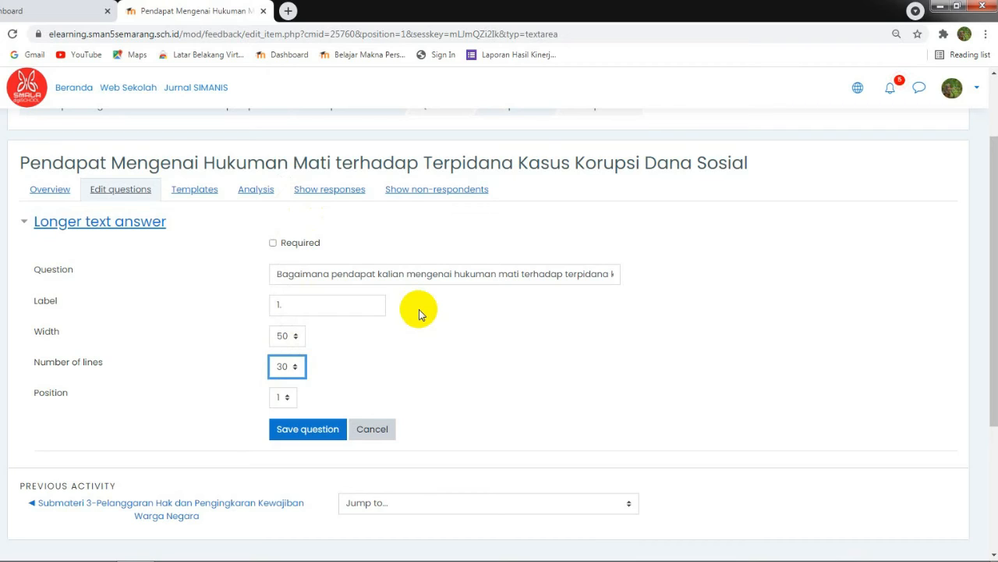
# Keep the question at position 1 and save it to the feedback activity.
pyautogui.click(287, 397)
pyautogui.click(288, 399)
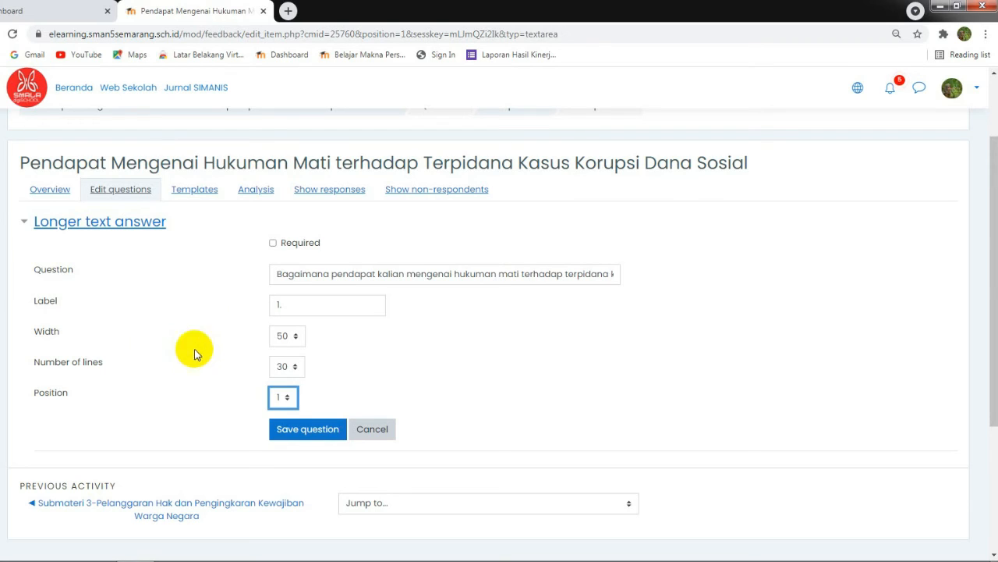
pyautogui.click(304, 429)
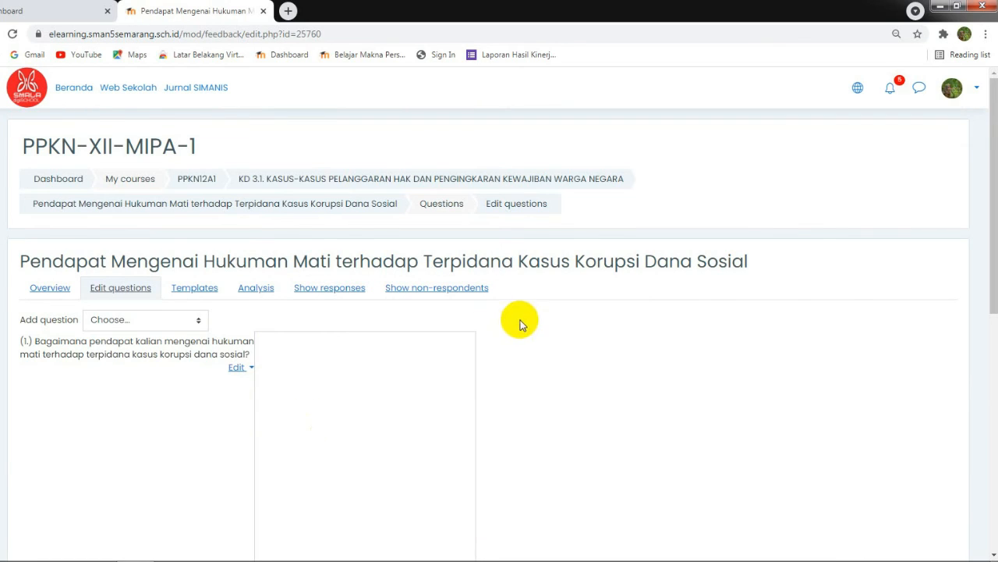
# Check the saved question's answer box and the question types available for adding another question.
pyautogui.moveTo(991, 229); pyautogui.dragTo(989, 289)
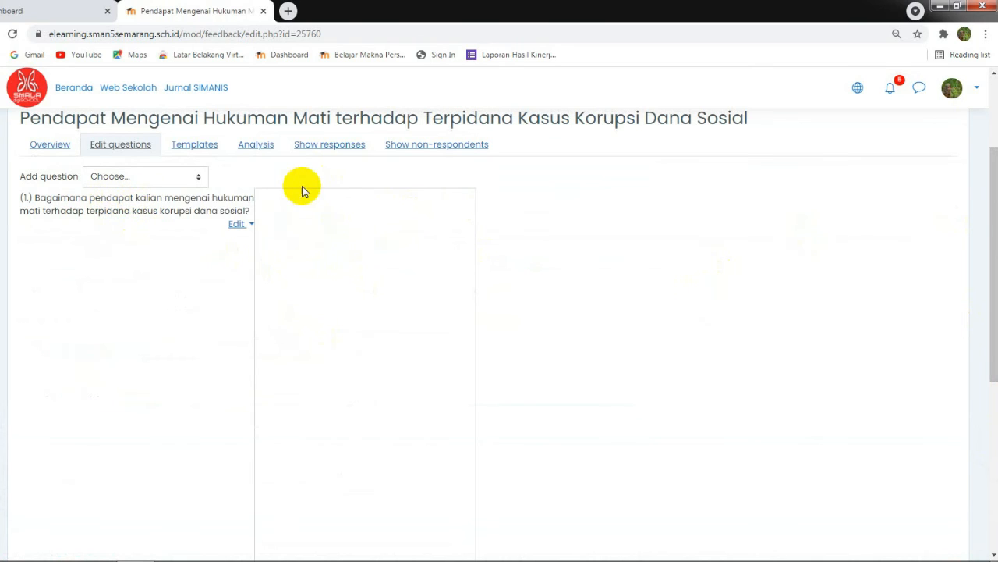
pyautogui.click(288, 216)
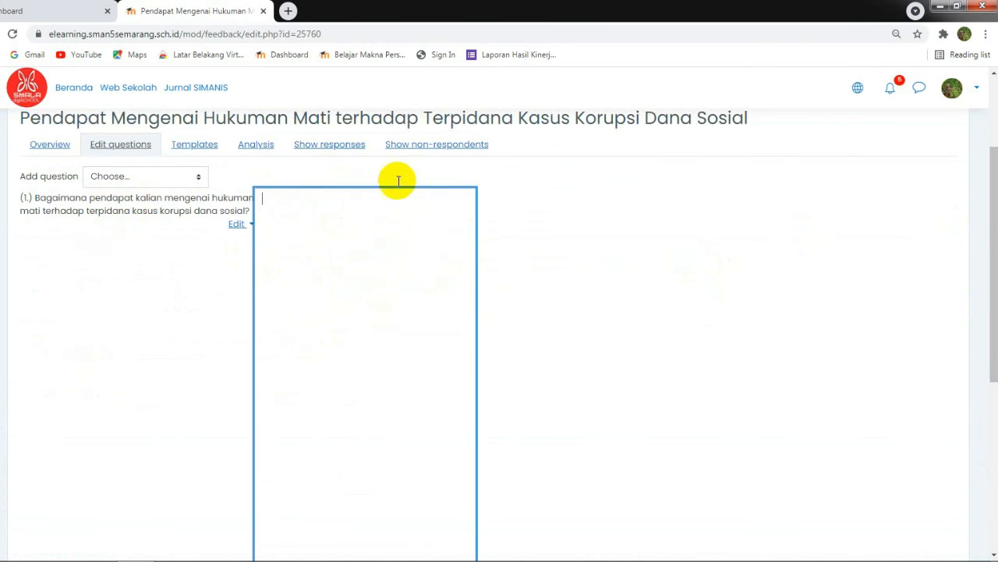
pyautogui.moveTo(990, 228); pyautogui.dragTo(989, 192)
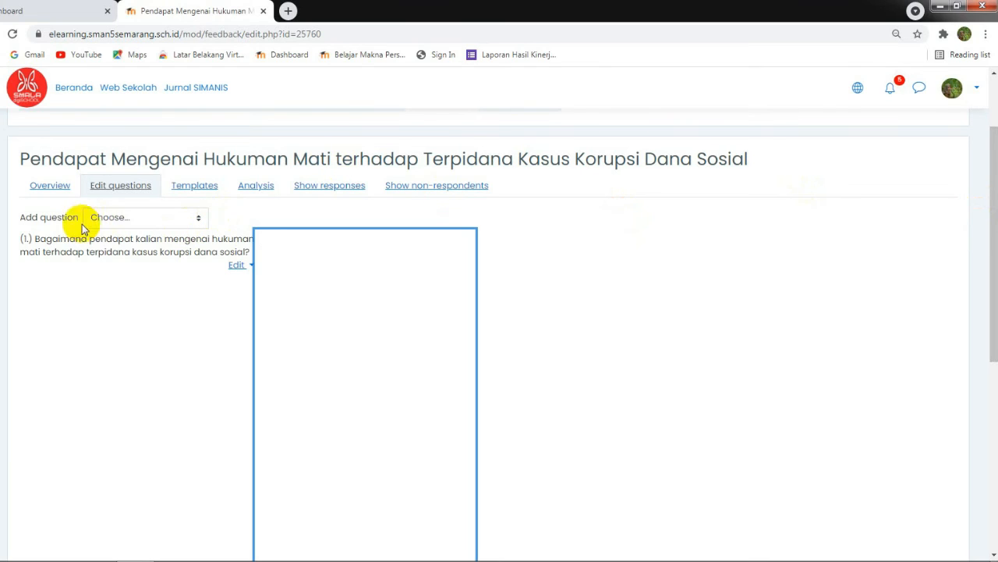
pyautogui.click(170, 222)
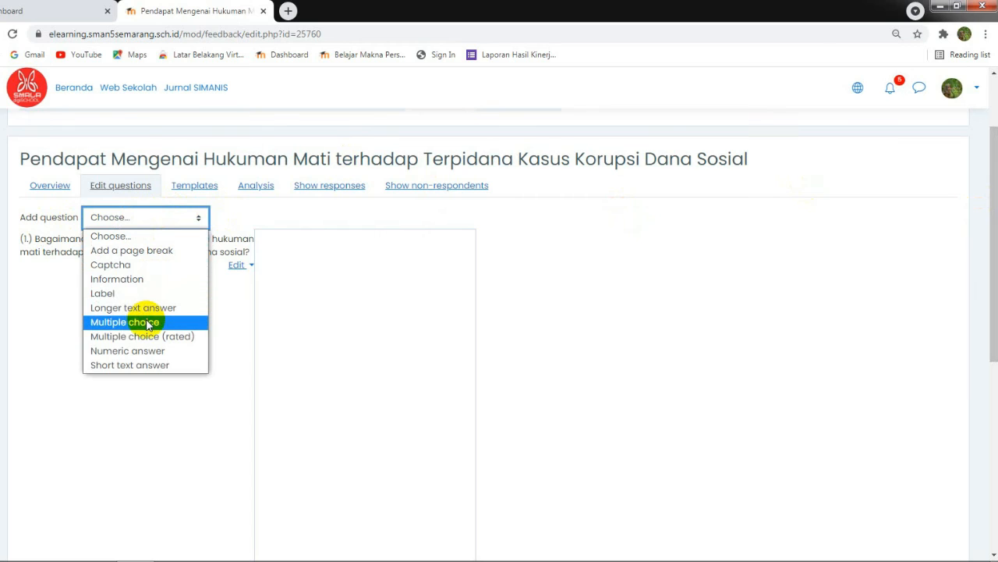
pyautogui.click(140, 441)
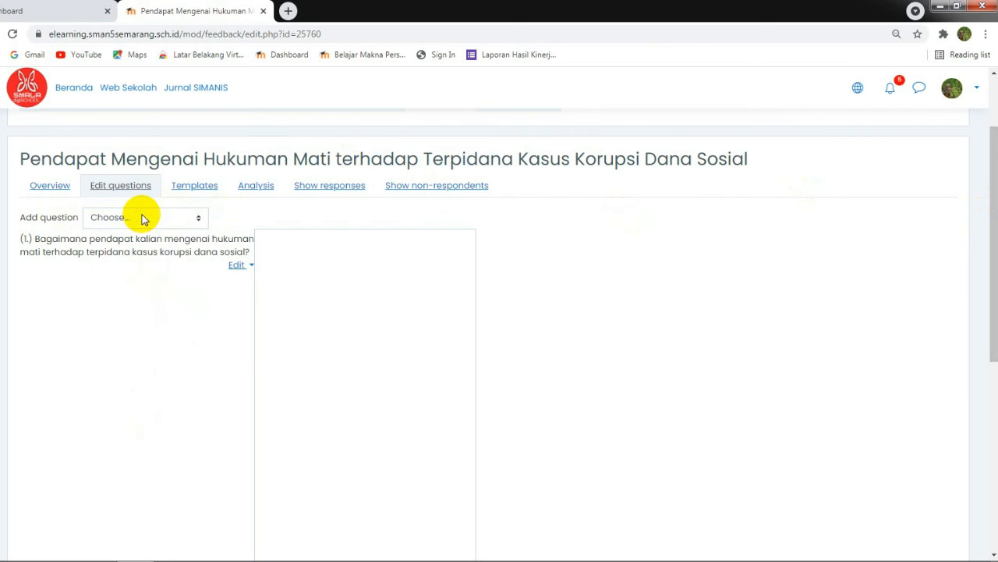
# Review the feedback activity's templates, analysis, responses and non-respondents pages, ending on the responses.
pyautogui.click(194, 186)
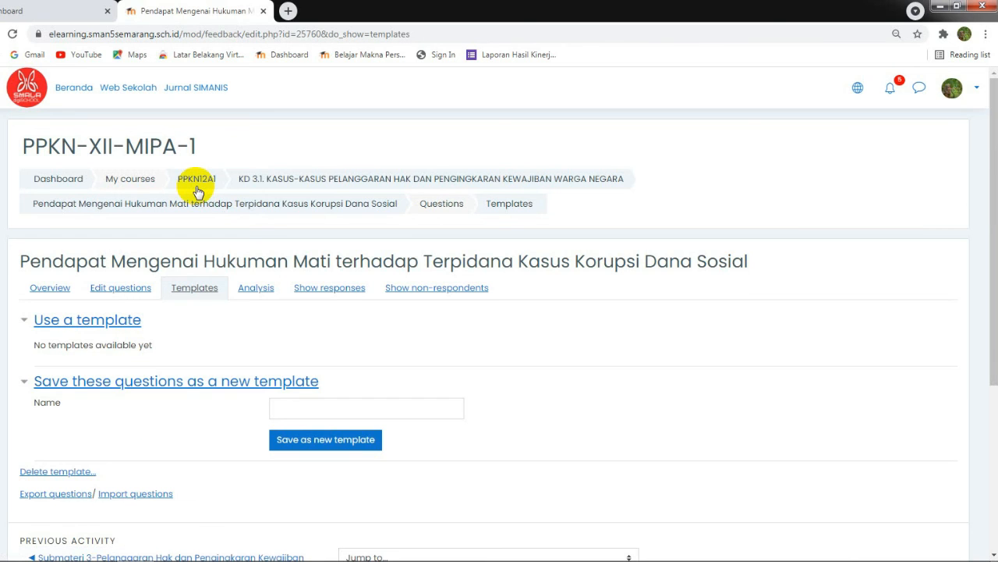
pyautogui.click(267, 294)
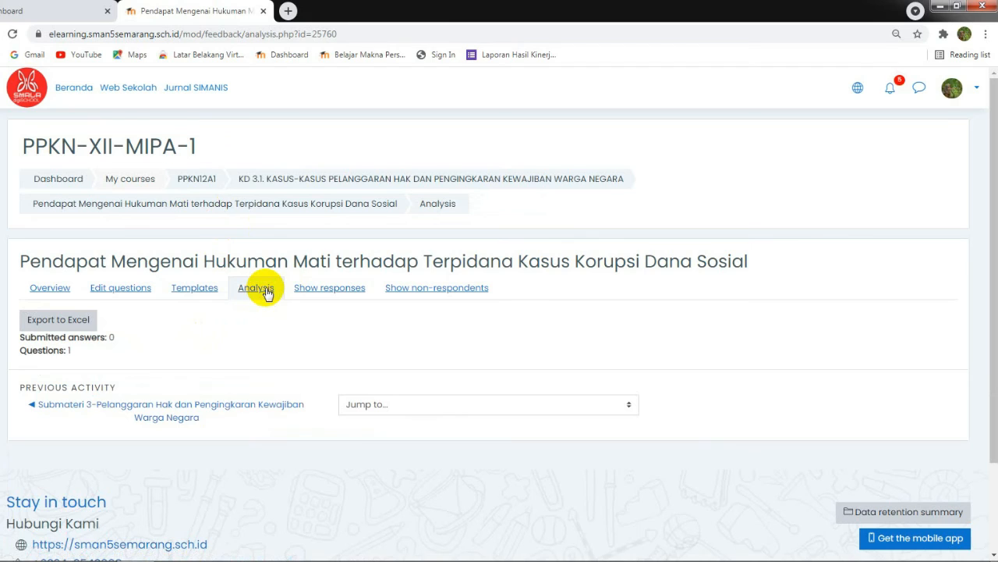
pyautogui.click(305, 294)
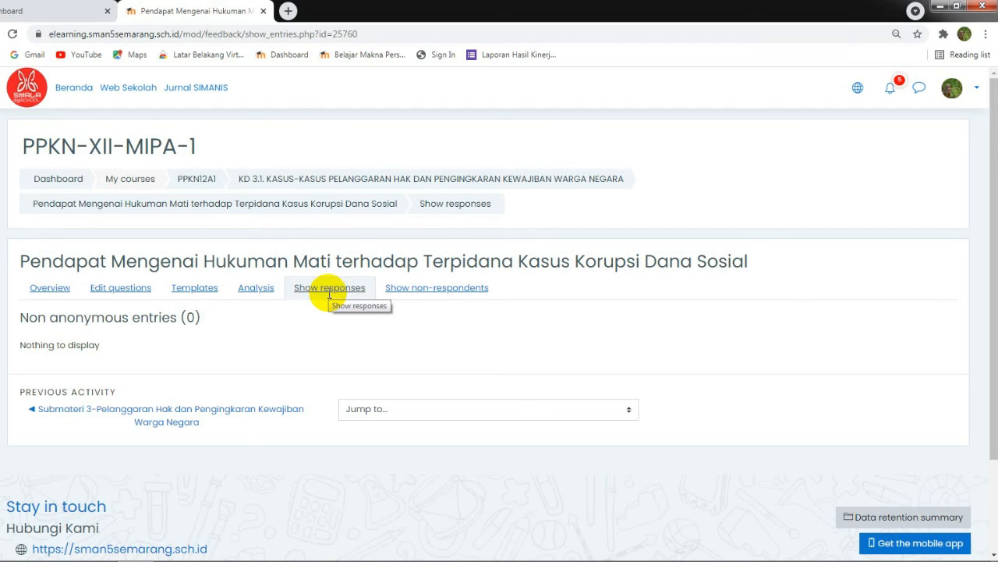
pyautogui.click(432, 290)
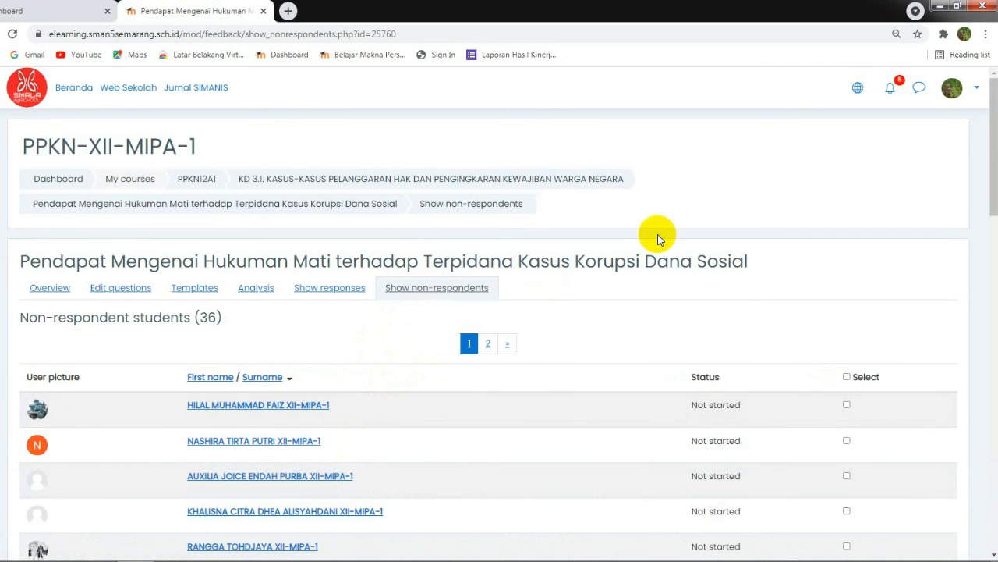
pyautogui.moveTo(988, 153)
pyautogui.mouseDown()
pyautogui.moveTo(990, 352)
pyautogui.moveTo(989, 143)
pyautogui.mouseUp()
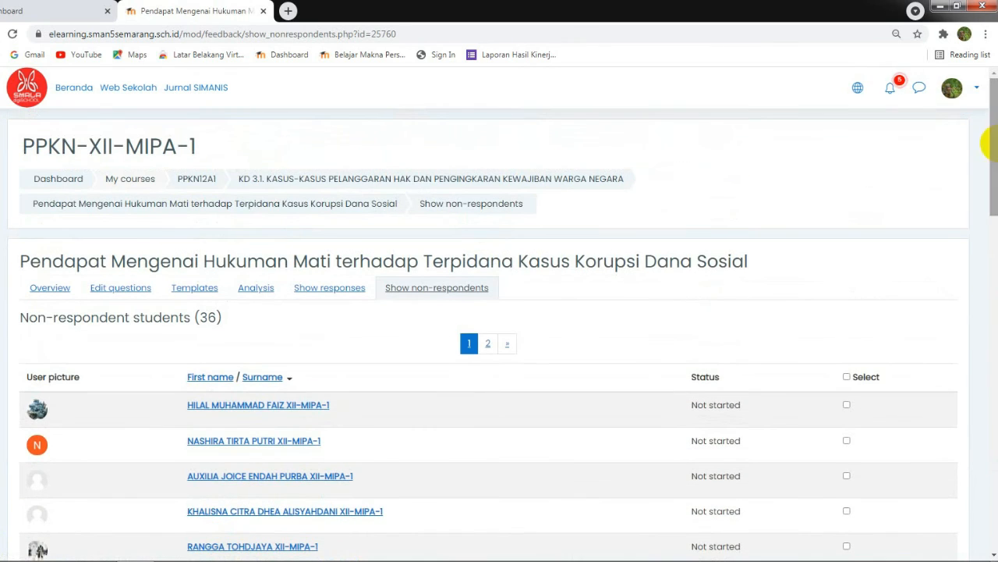
pyautogui.click(321, 288)
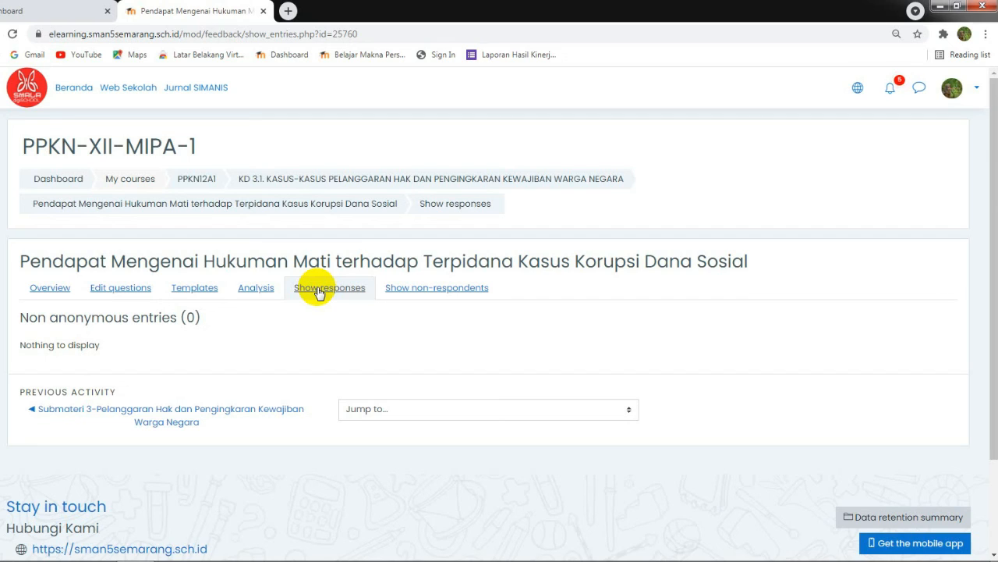
# Return to the course's KD 3.1 section and find the new feedback activity below Submateri 3.
pyautogui.click(378, 179)
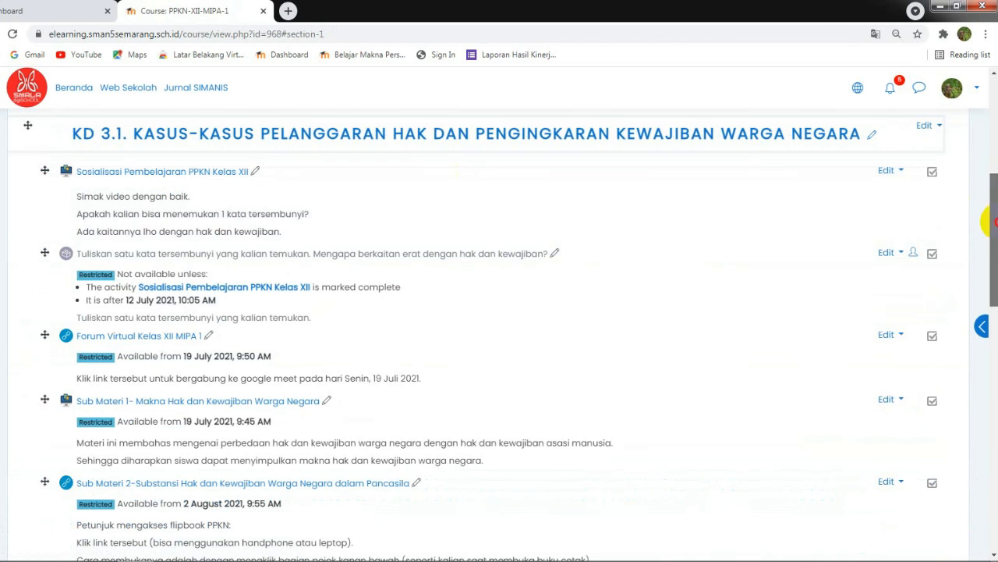
pyautogui.moveTo(994, 223); pyautogui.dragTo(992, 346)
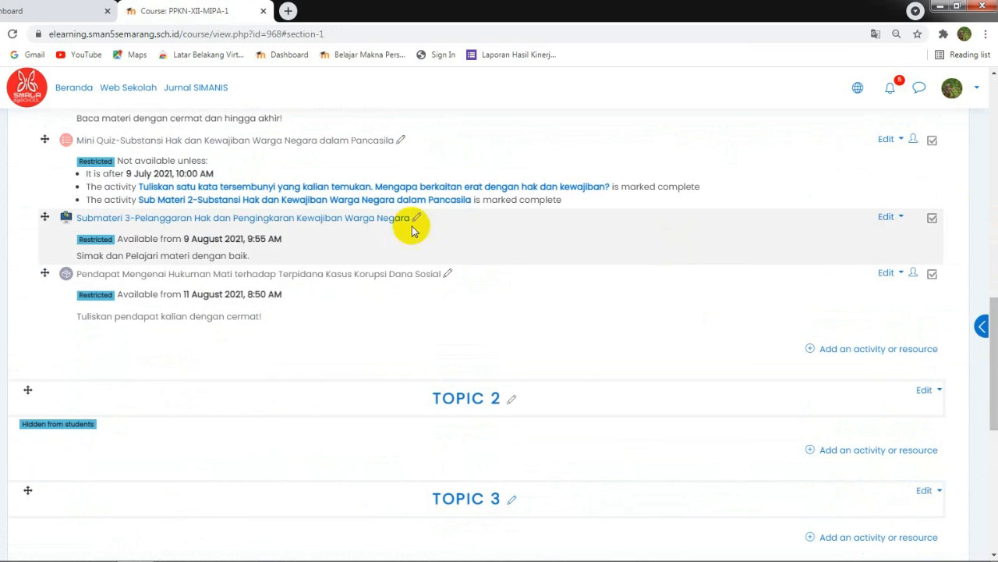